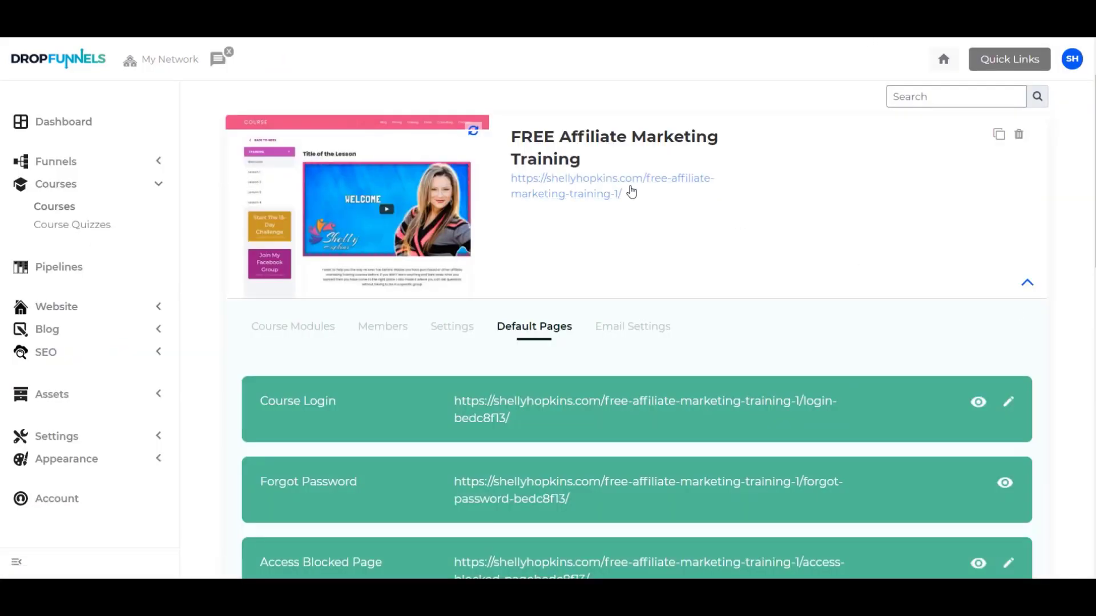
Step: Open the FREE Affiliate Marketing Training course's Welcome page in the page builder and bring up the Back to Index button's settings
left_click(630, 189)
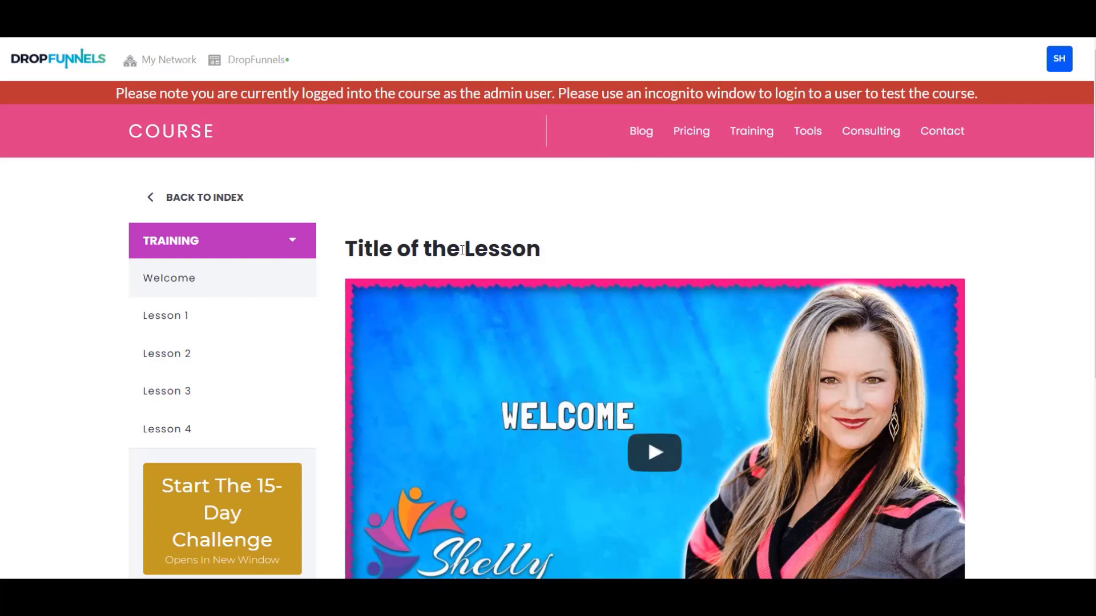
scroll(496, 262, "down", 5)
scroll(498, 264, "up", 3)
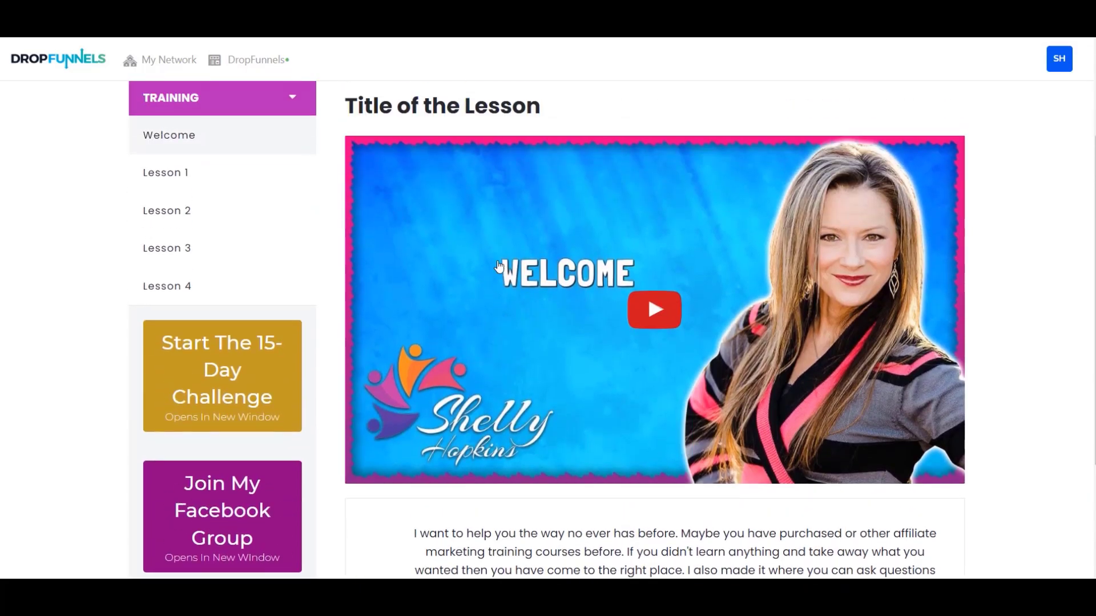
scroll(497, 265, "up", 1)
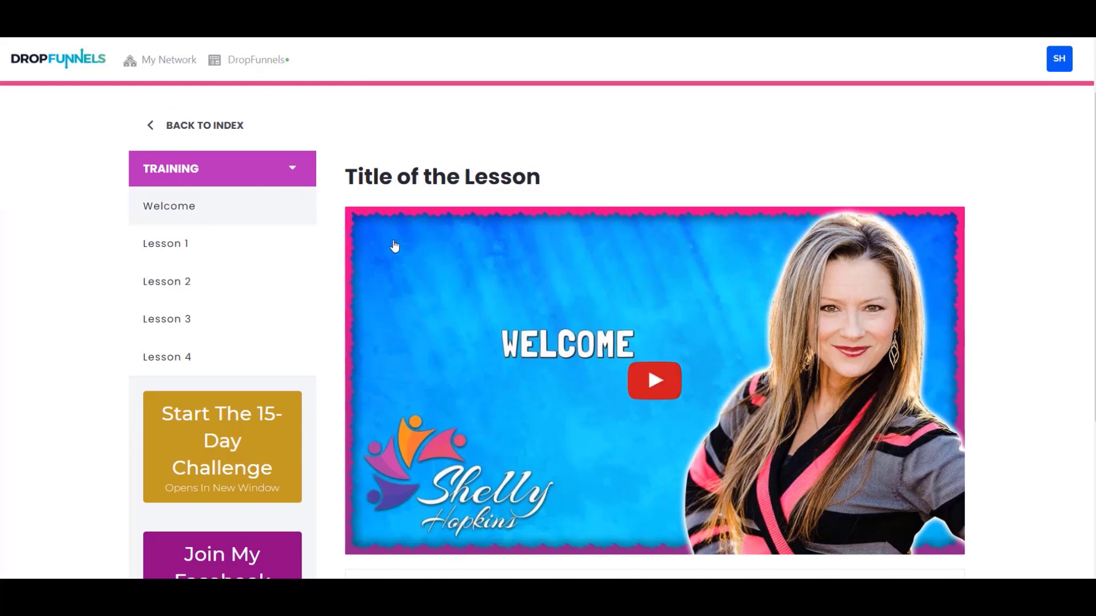
left_click(259, 61)
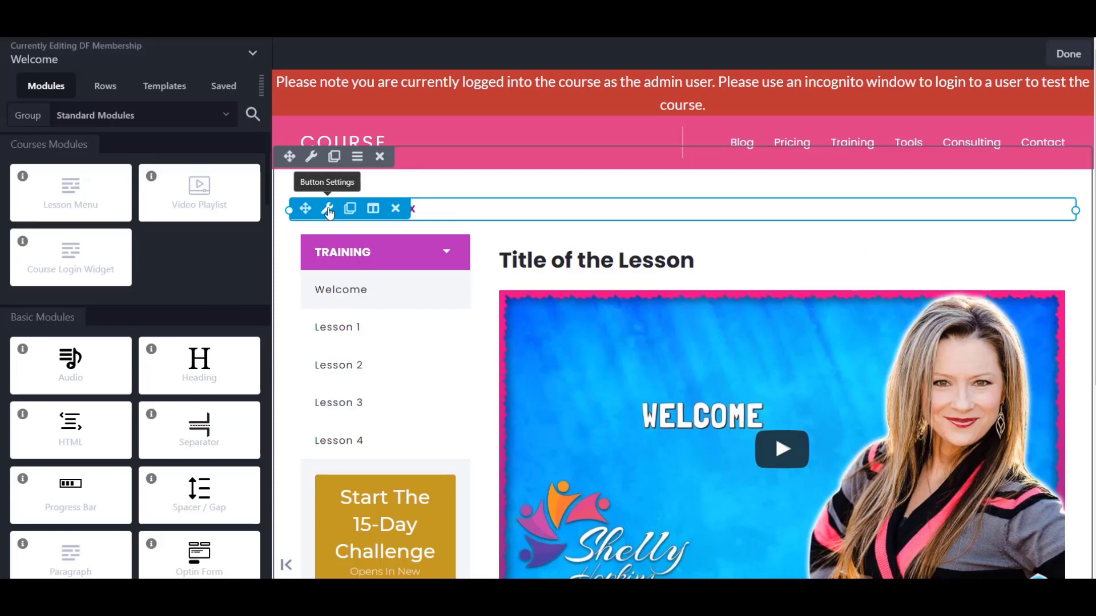
left_click(329, 212)
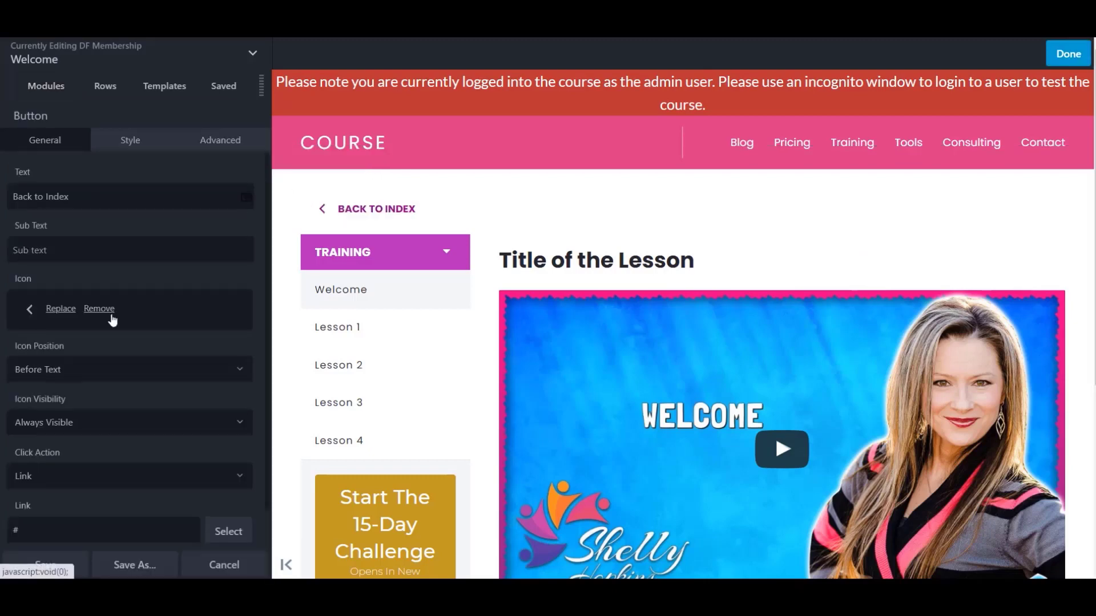
scroll(112, 319, "down", 1)
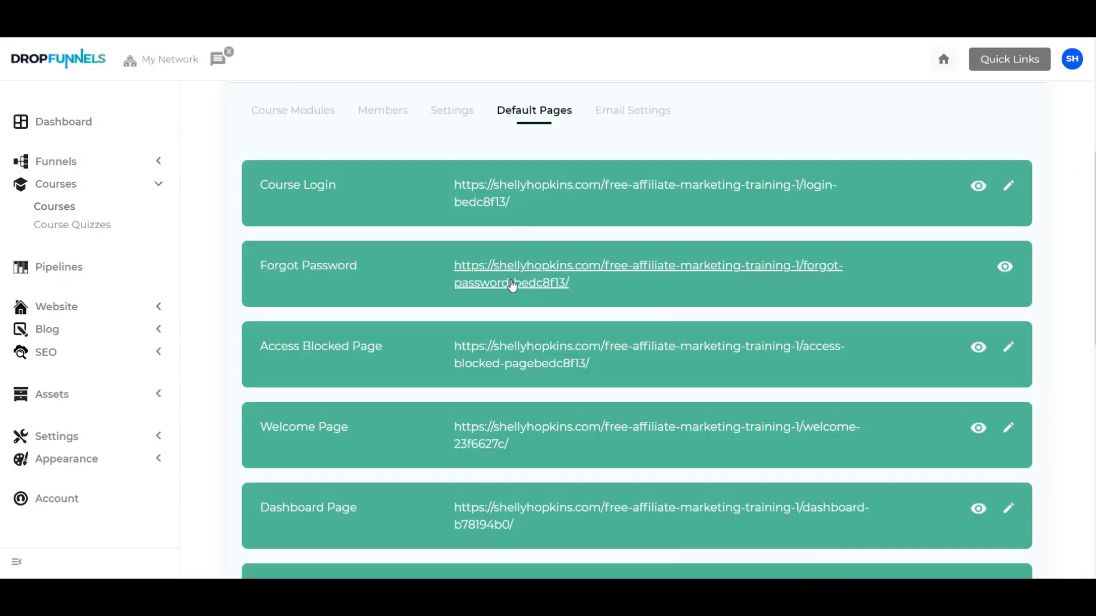
Step: Link the Back to Index button to the course's Dashboard Page URL, save the button and publish the page
scroll(517, 232, "down", 3)
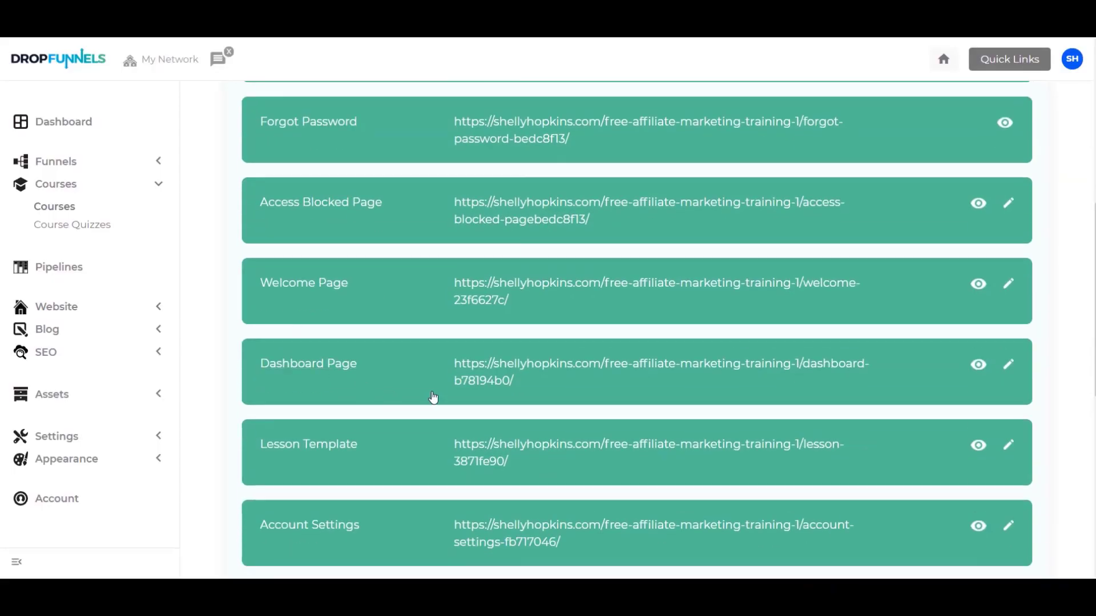
left_click(481, 372)
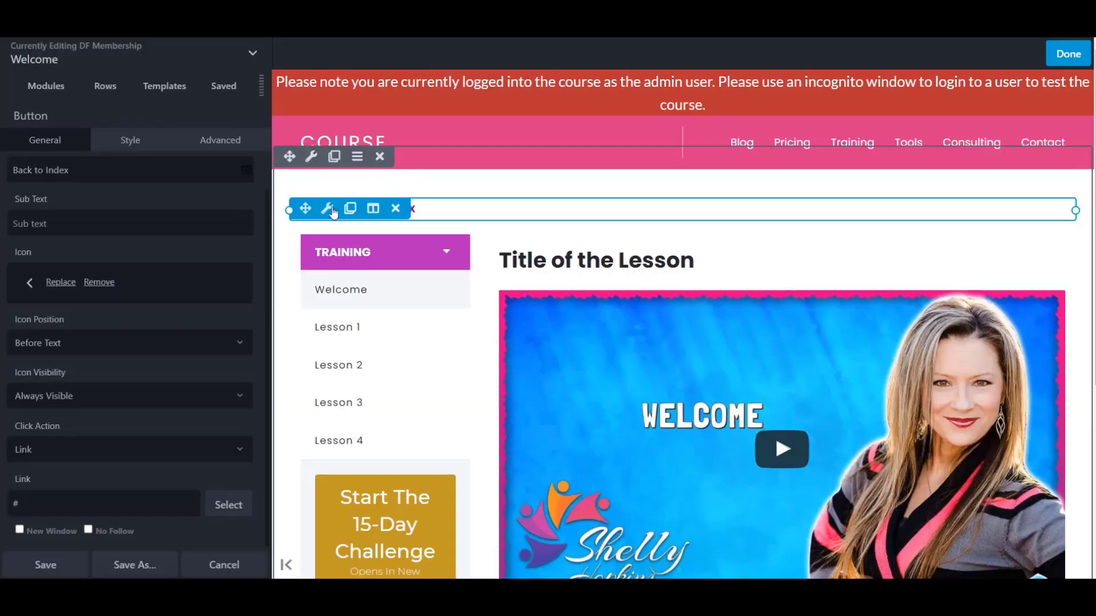
left_click(43, 500)
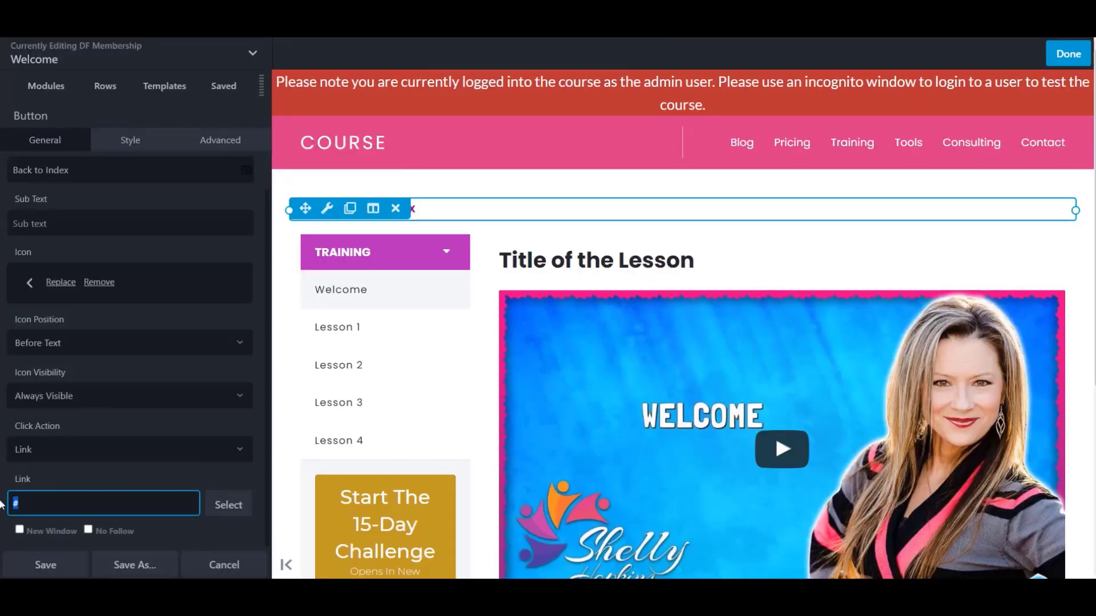
key("ctrl+v")
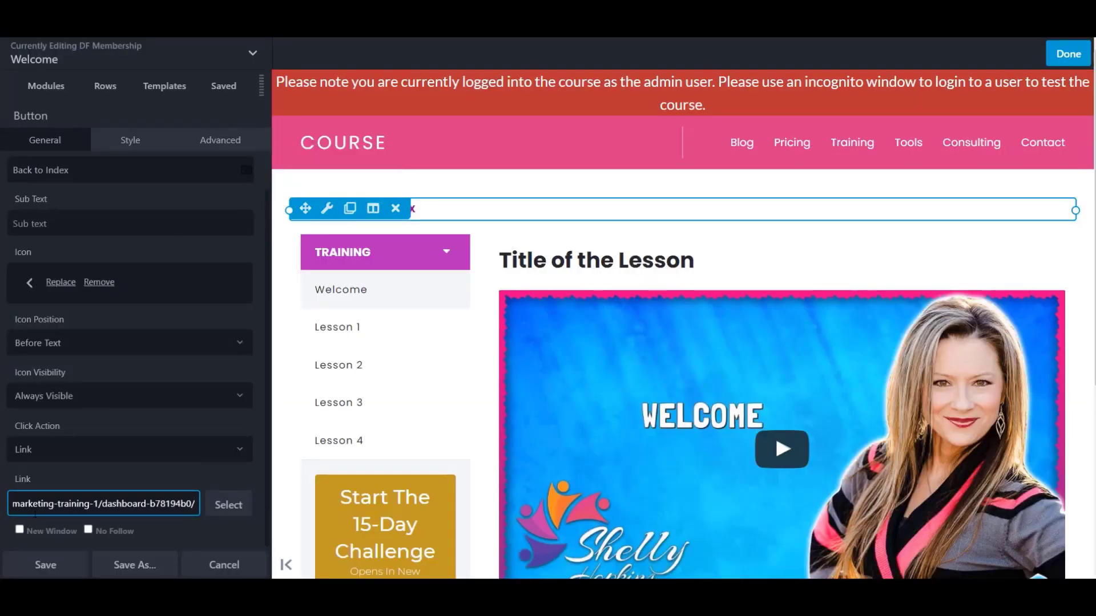
left_click(44, 565)
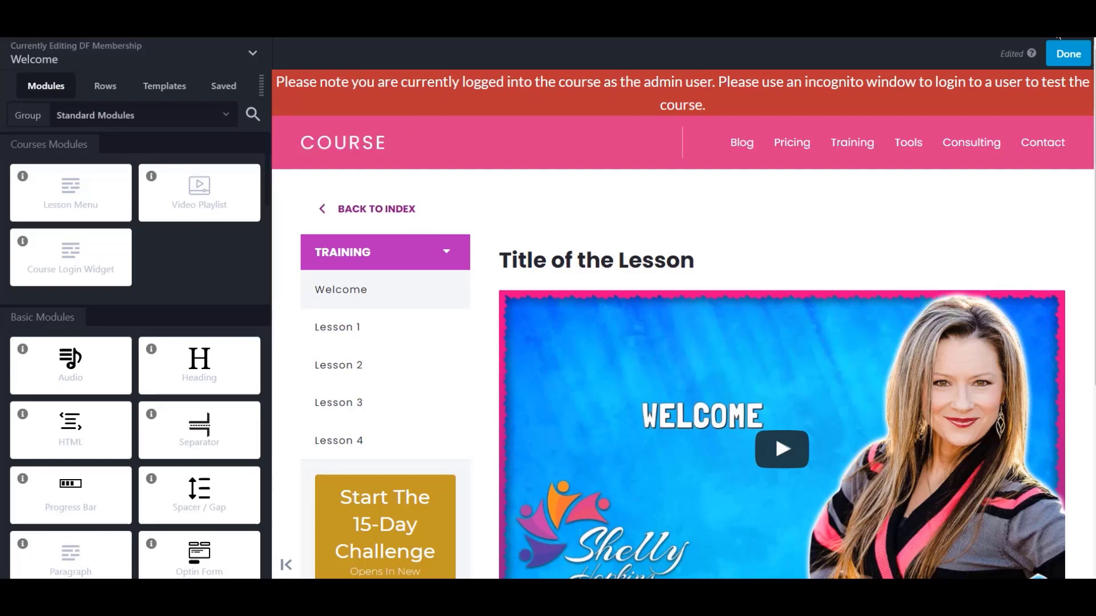
left_click(1067, 54)
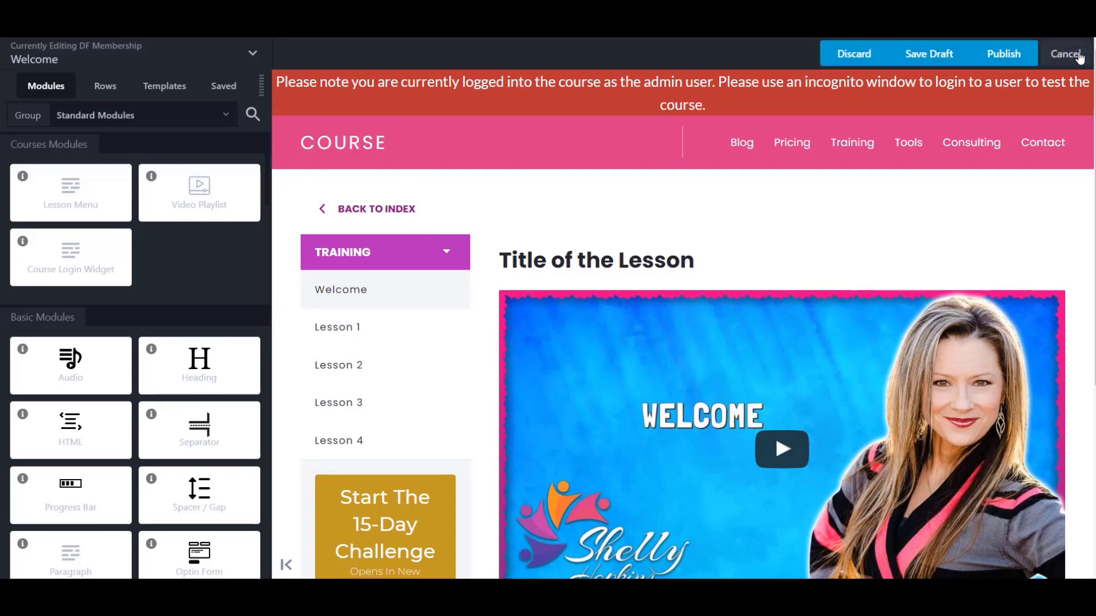
left_click(1002, 54)
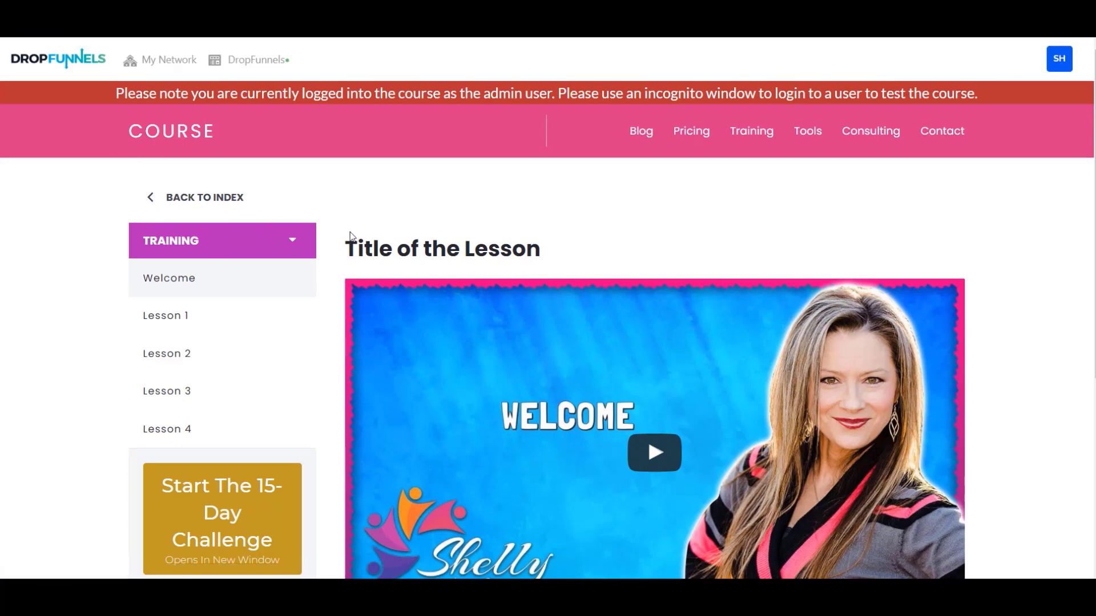
Step: Reopen the Welcome page in the page builder and review its lesson video, description text and sidebar buttons
left_click(261, 67)
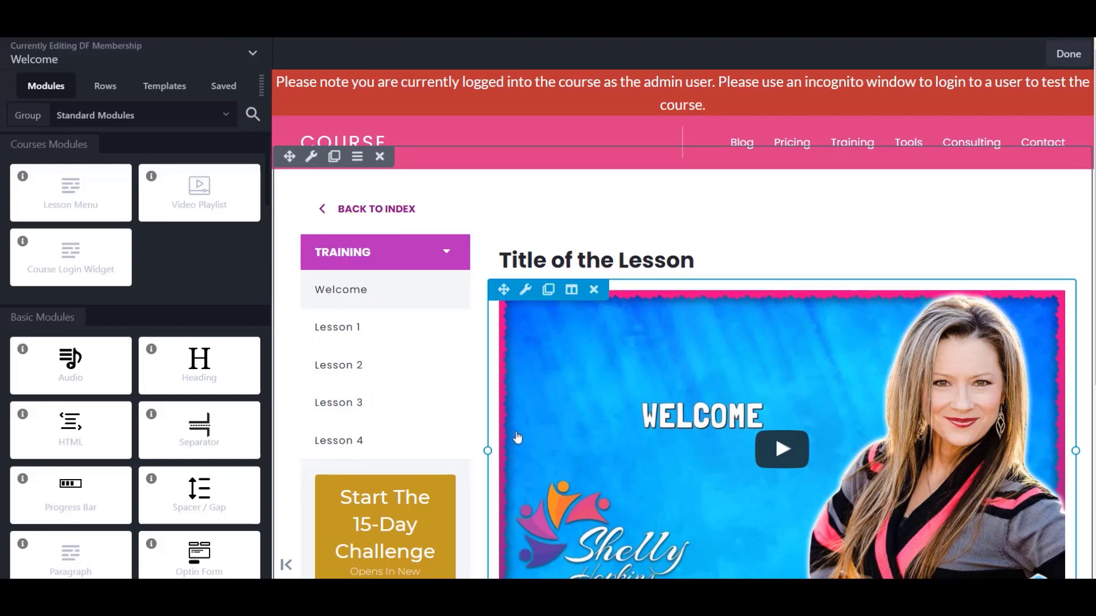
scroll(516, 435, "down", 5)
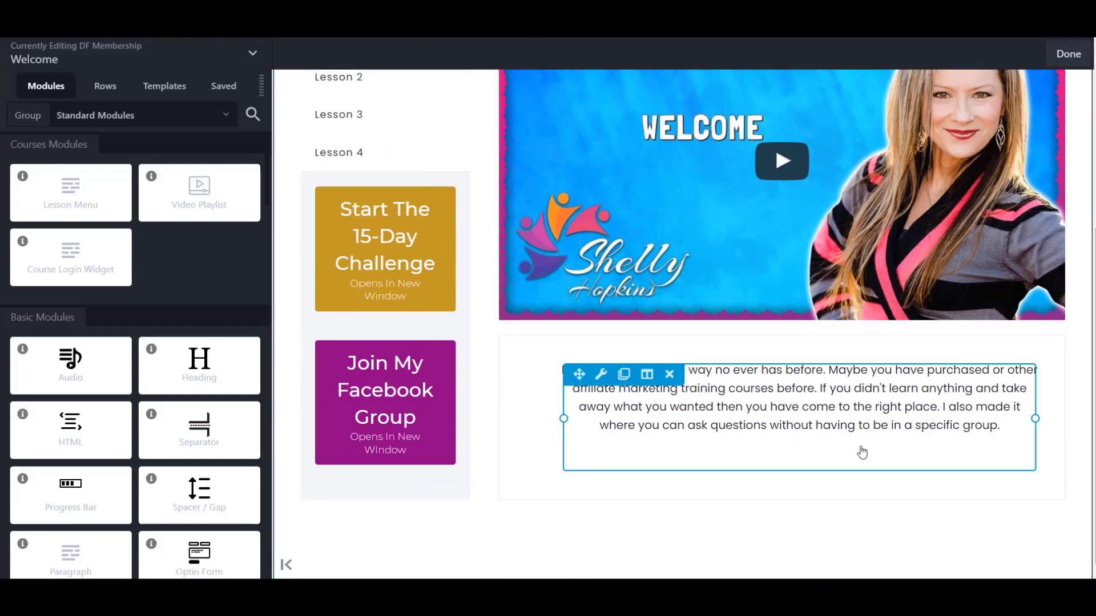
scroll(855, 445, "down", 1)
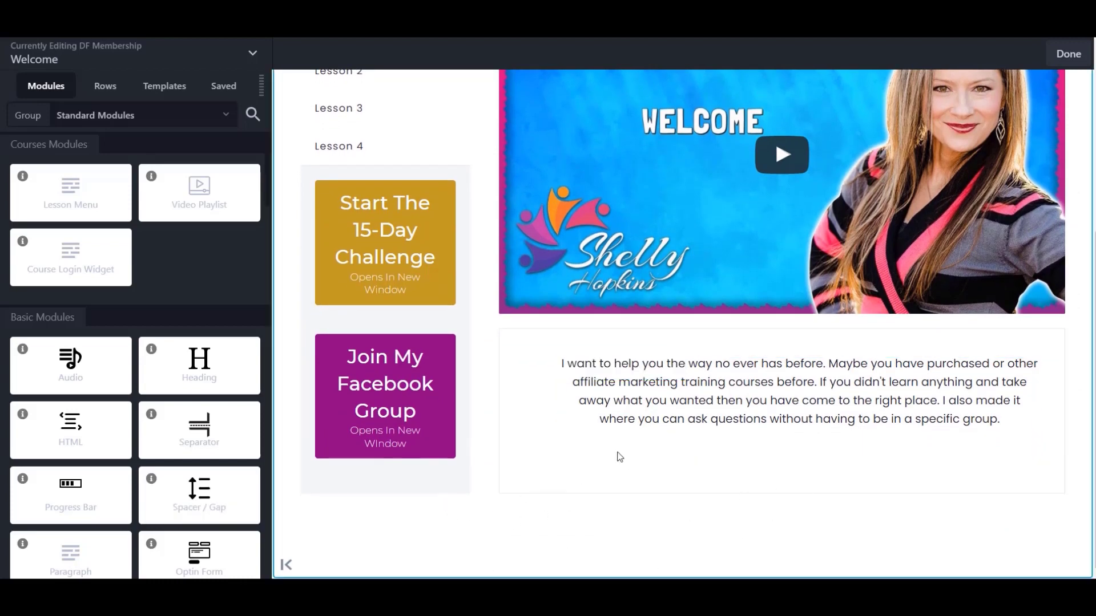
scroll(621, 454, "up", 3)
scroll(624, 453, "down", 1)
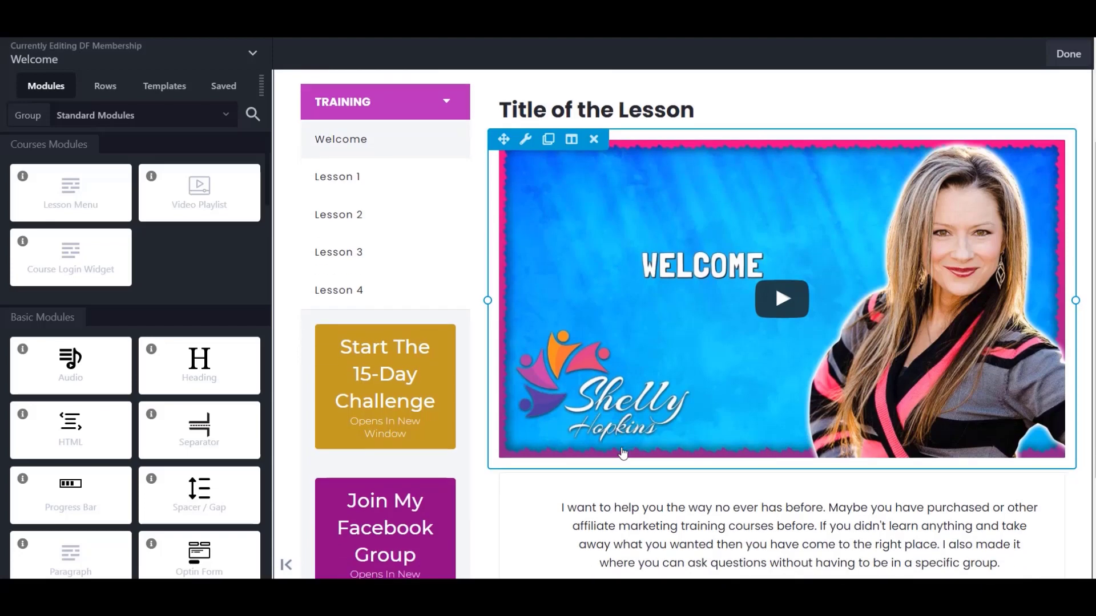
scroll(530, 465, "down", 3)
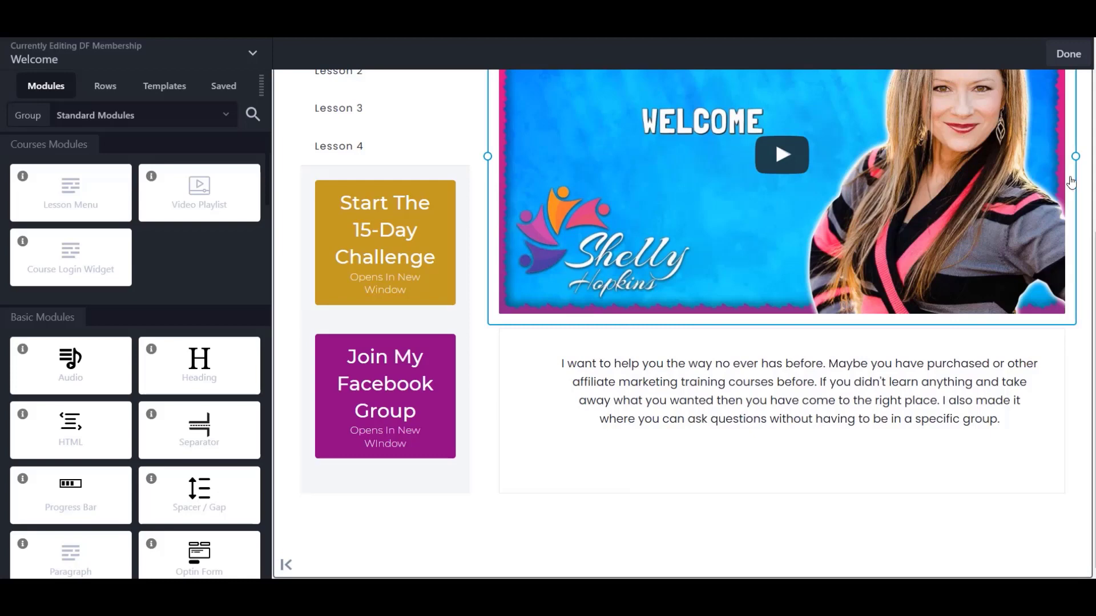
scroll(811, 280, "up", 5)
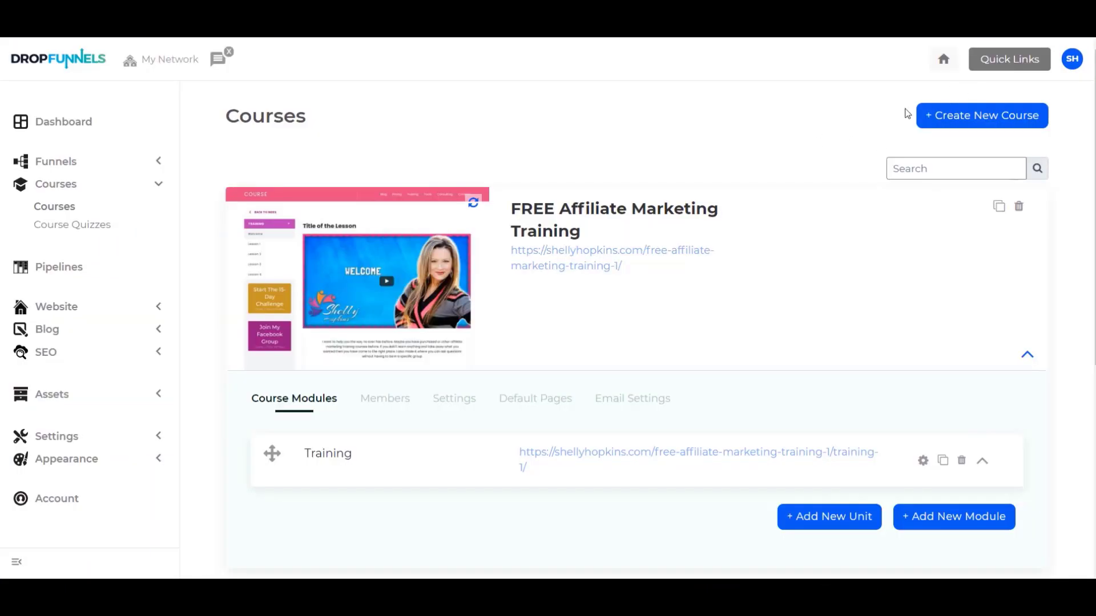
Step: Create a new course named "Course Test" with the slug course-test
left_click(966, 122)
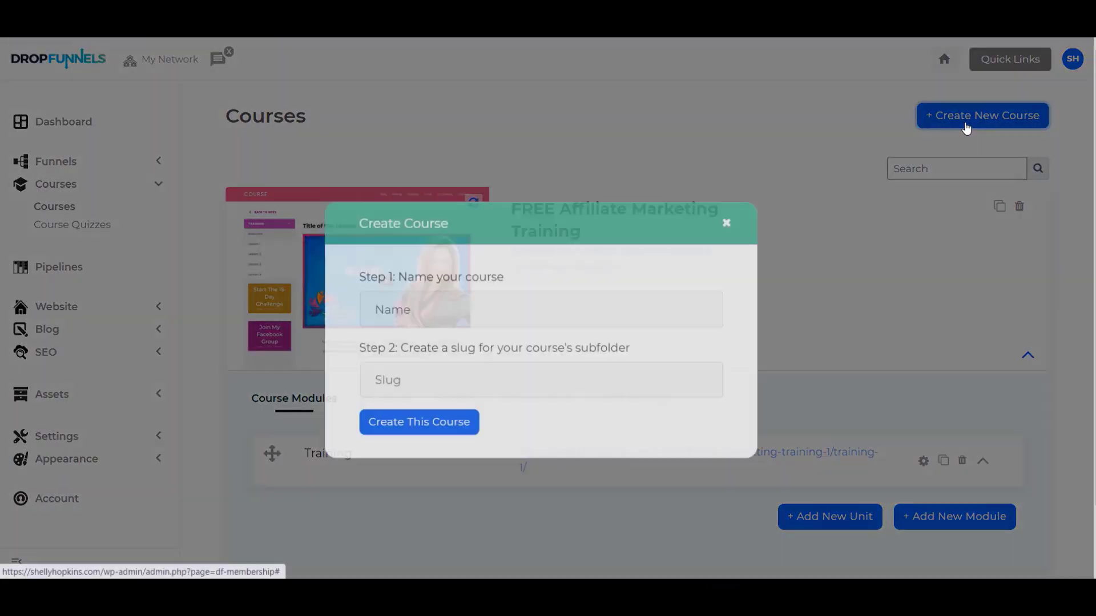
left_click(477, 330)
type("Course Test")
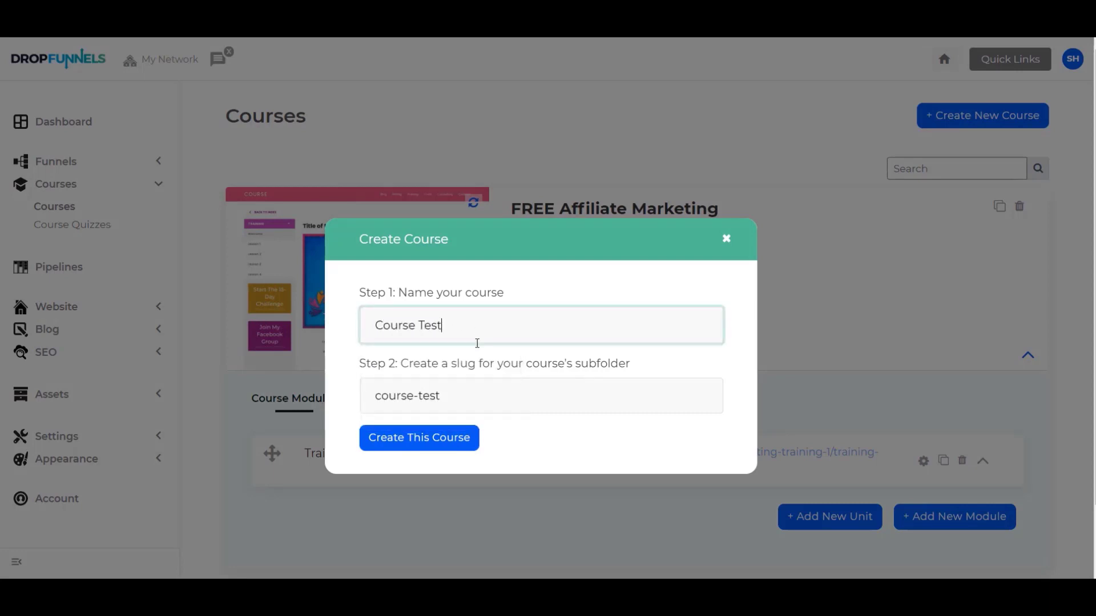
left_click(416, 444)
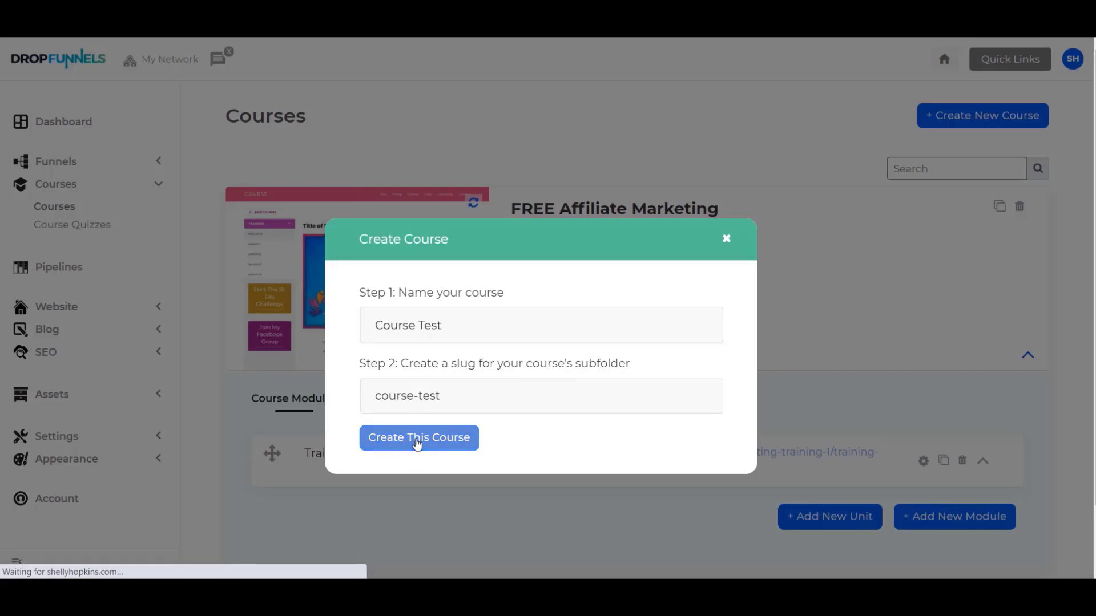
Step: Look through the default pages of Course Test, including its Lesson Template, and return to the course modules
scroll(391, 405, "down", 2)
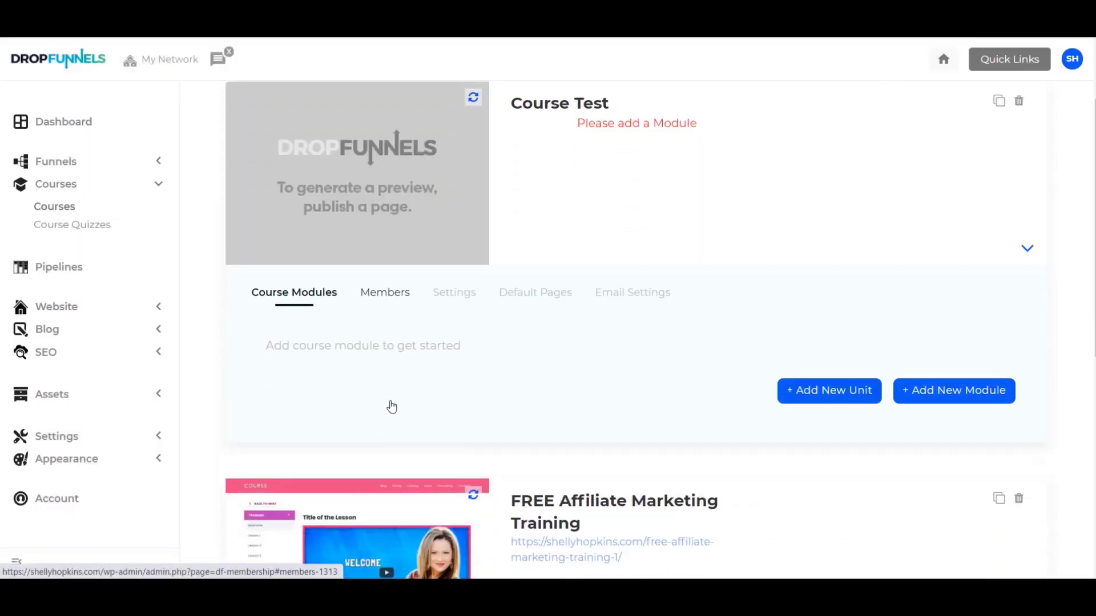
scroll(392, 407, "down", 2)
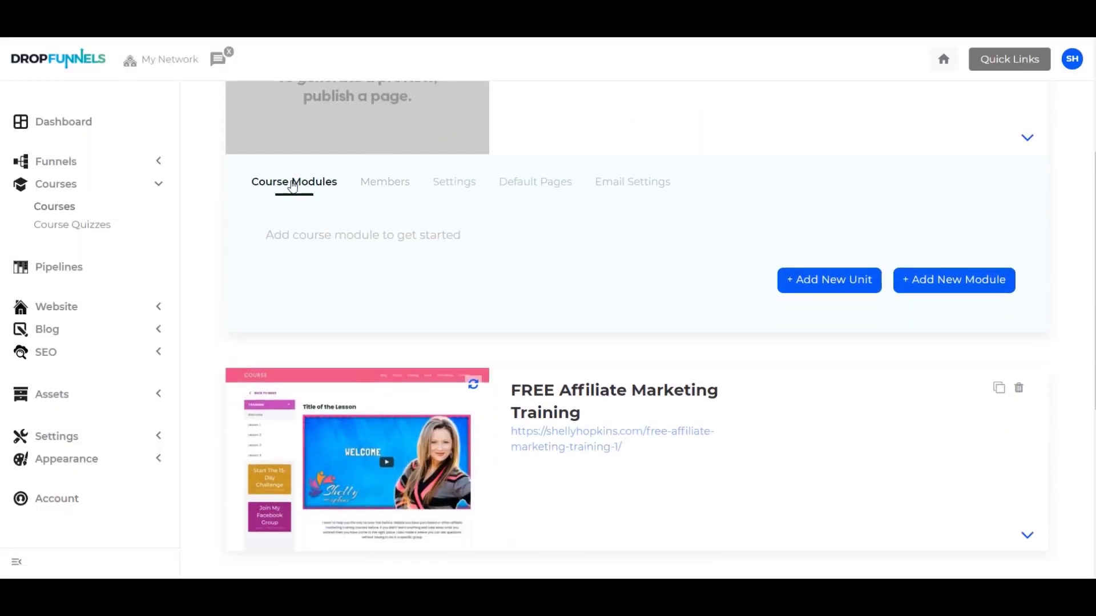
left_click(526, 190)
scroll(526, 191, "down", 5)
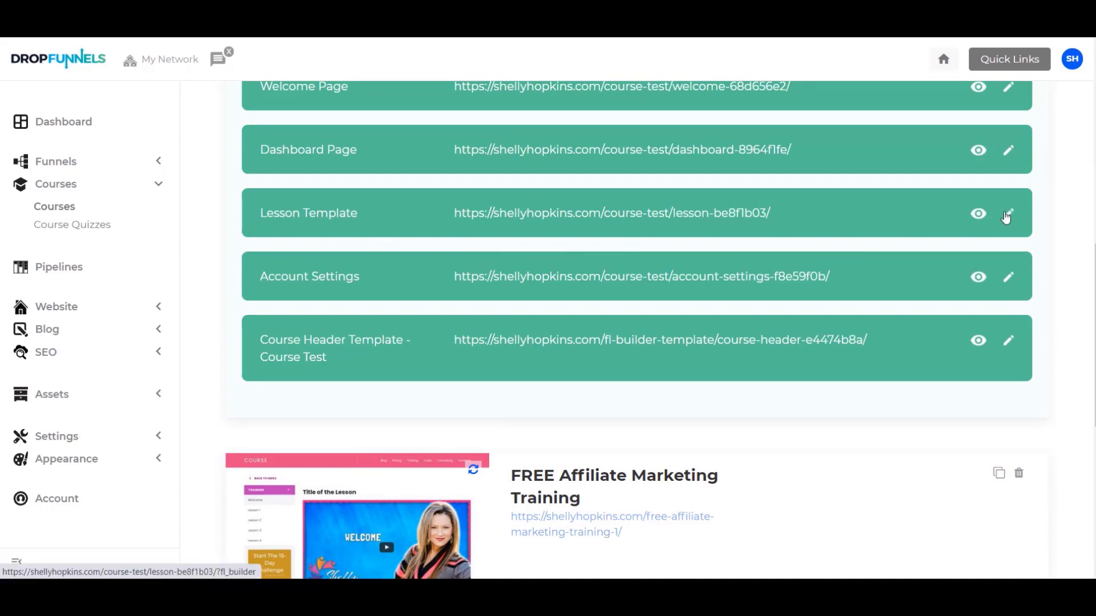
left_click(1008, 213)
scroll(783, 134, "up", 6)
left_click(294, 181)
scroll(302, 406, "up", 3)
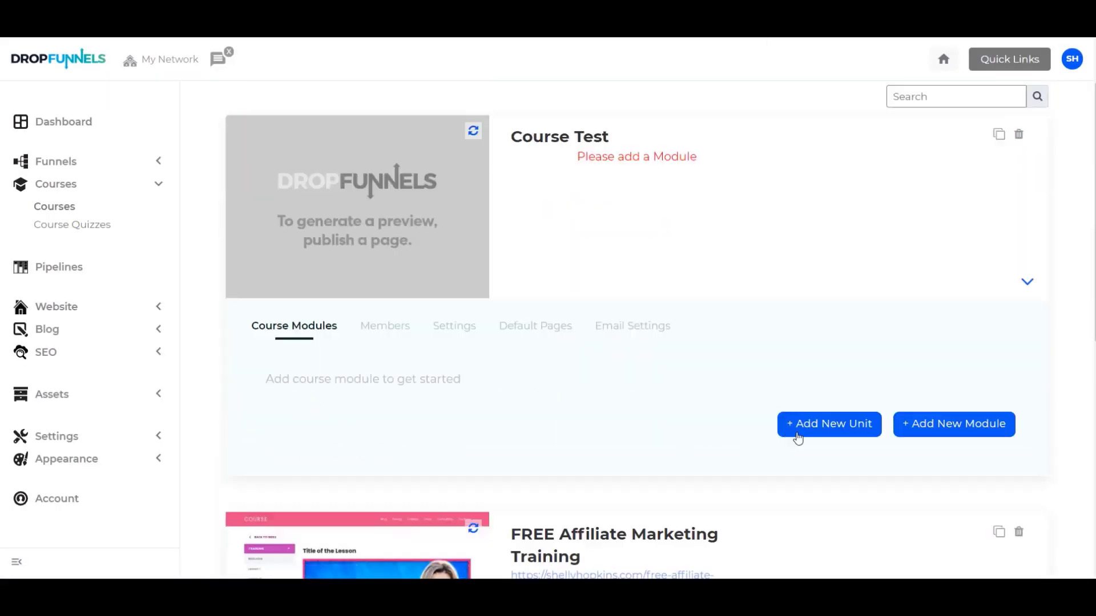
Step: Add a unit named "Unit 1" to Course Test without assigning any modules
left_click(836, 435)
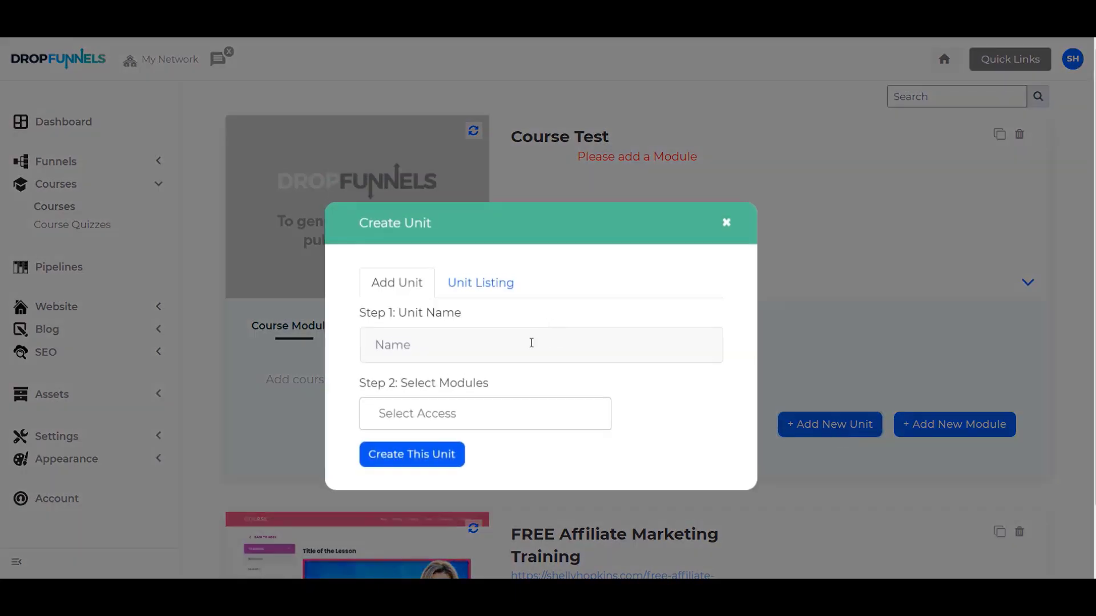
left_click(525, 339)
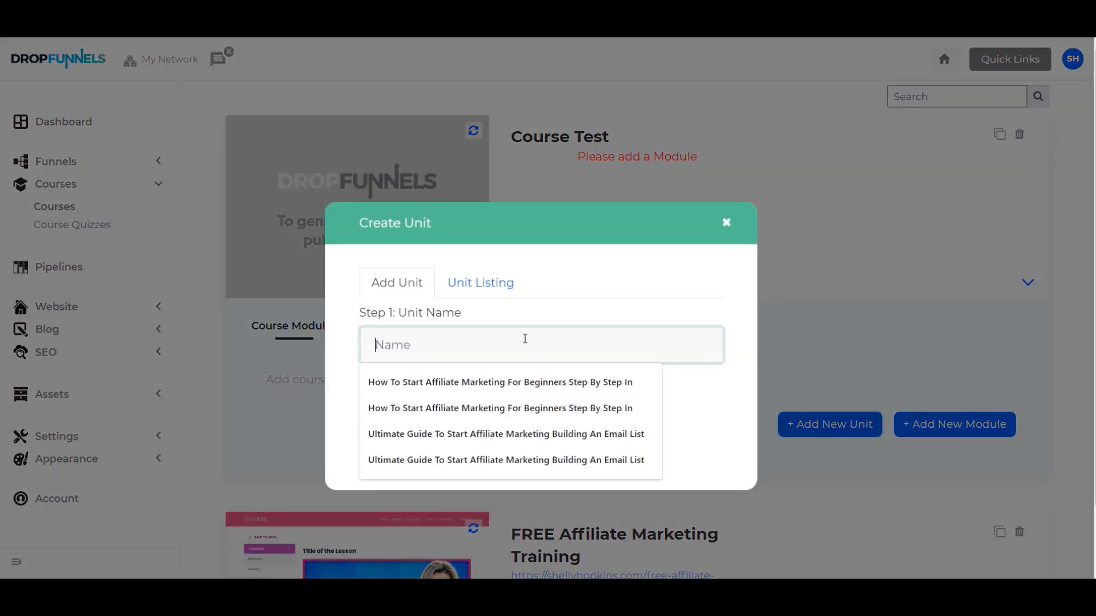
type("Unit 1")
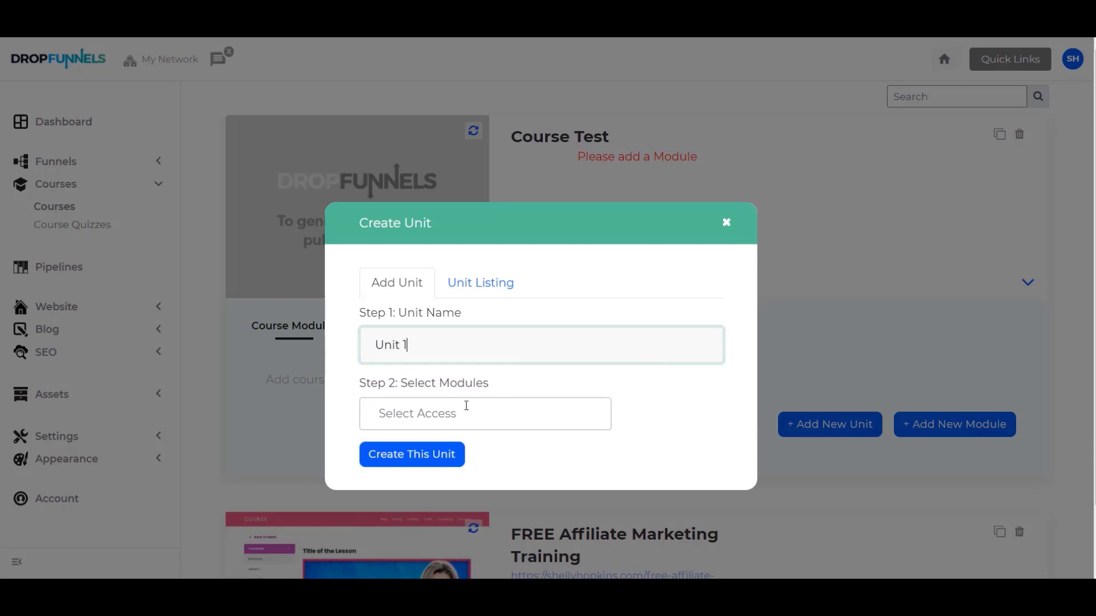
left_click(446, 413)
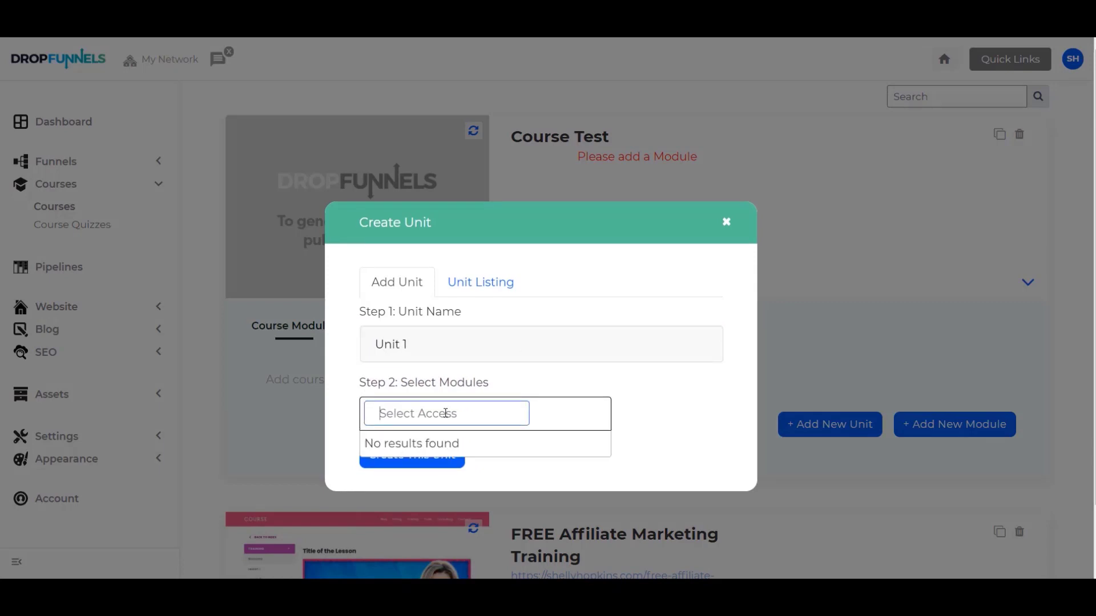
type("Module 1")
left_click(673, 420)
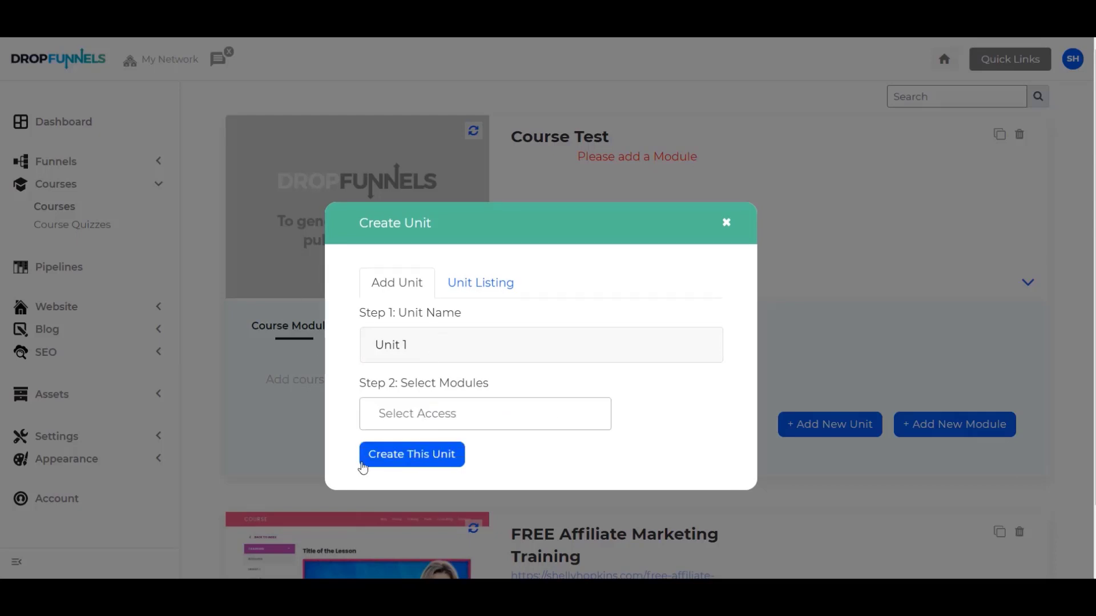
left_click(410, 459)
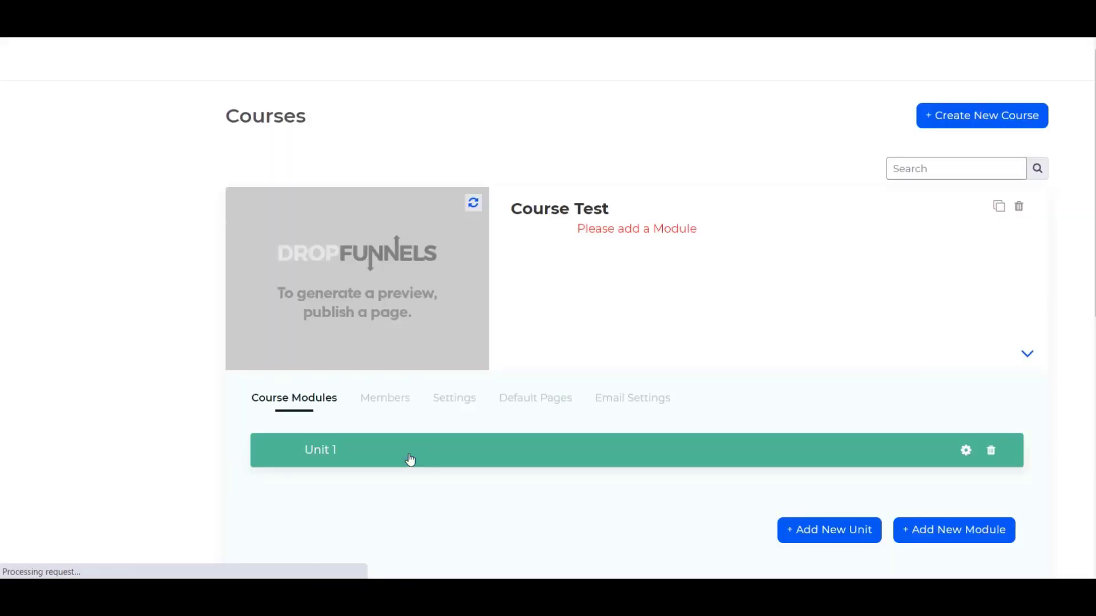
Step: Add a module named "Module 1" to Course Test
scroll(580, 455, "down", 2)
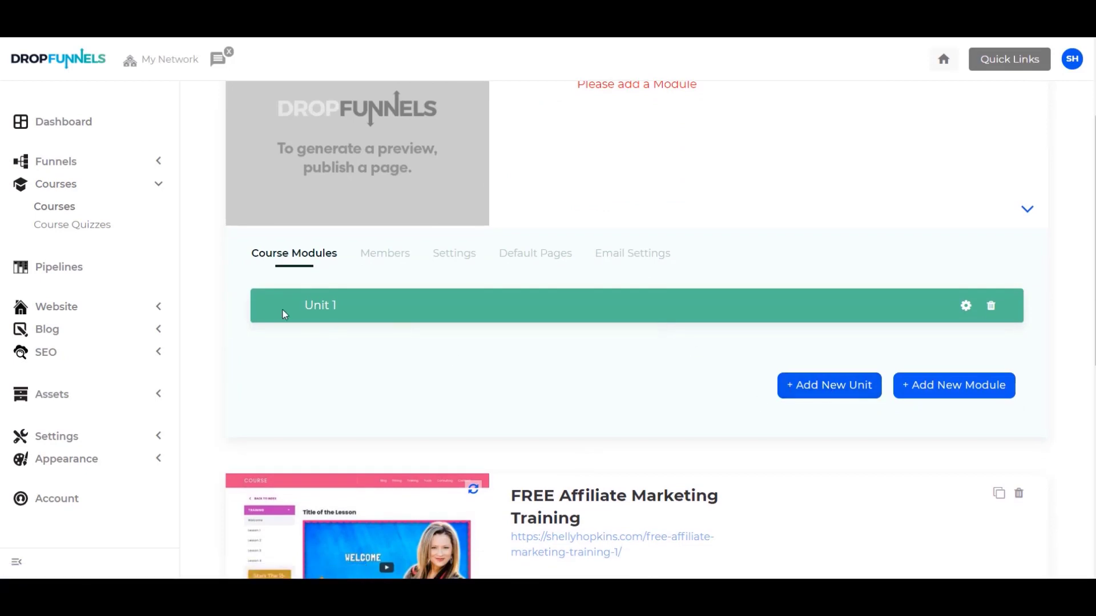
left_click(980, 388)
left_click(465, 323)
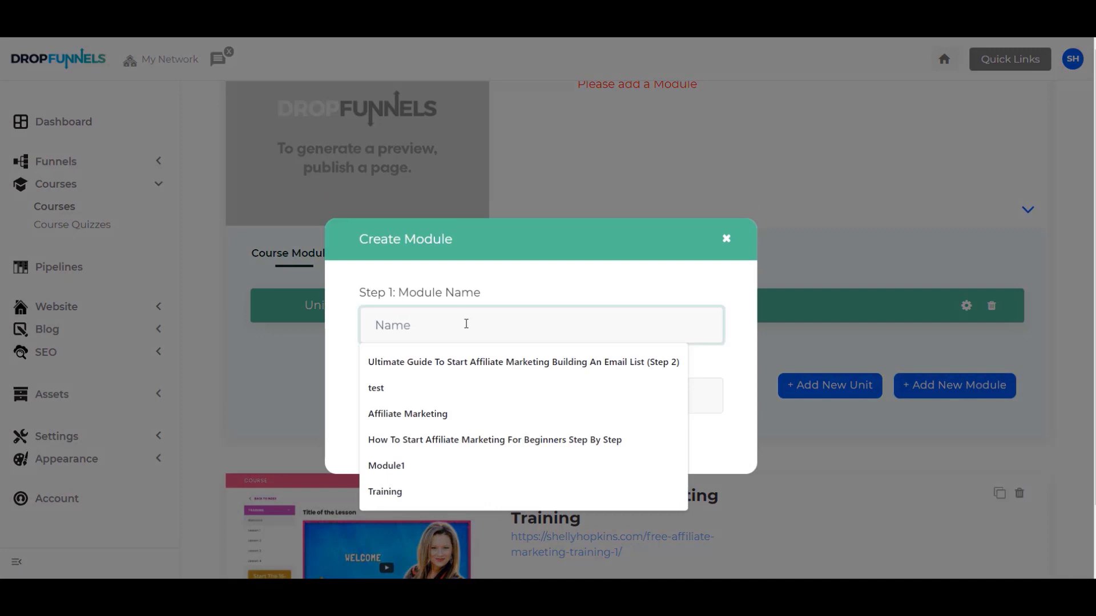
type("Module 1")
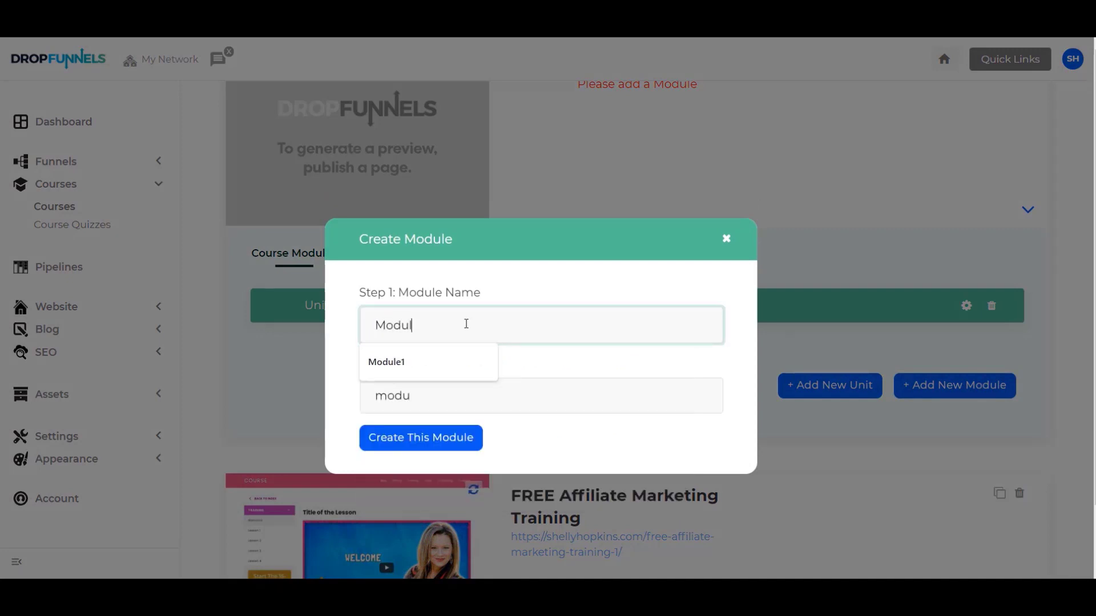
left_click(441, 437)
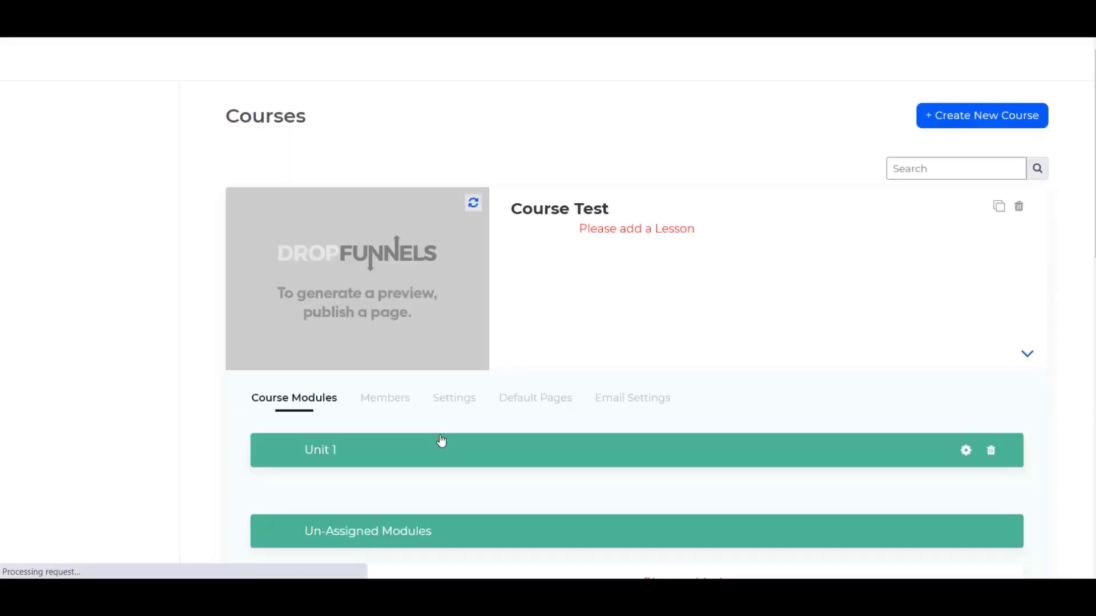
Step: Add a lesson named "Session A" with the slug session-a to Module 1
scroll(441, 440, "down", 4)
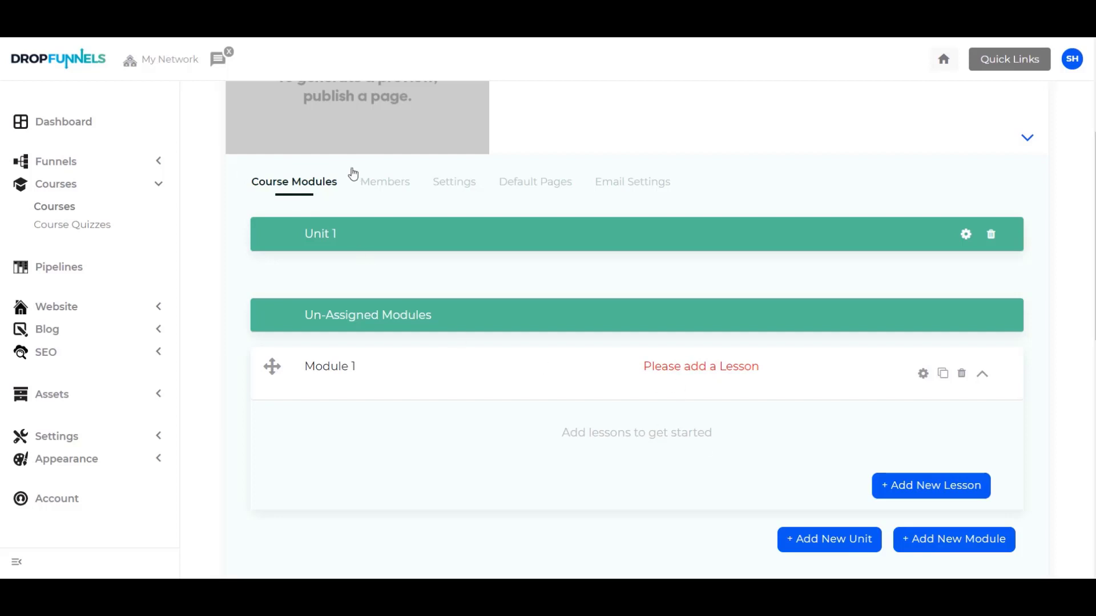
left_click(942, 485)
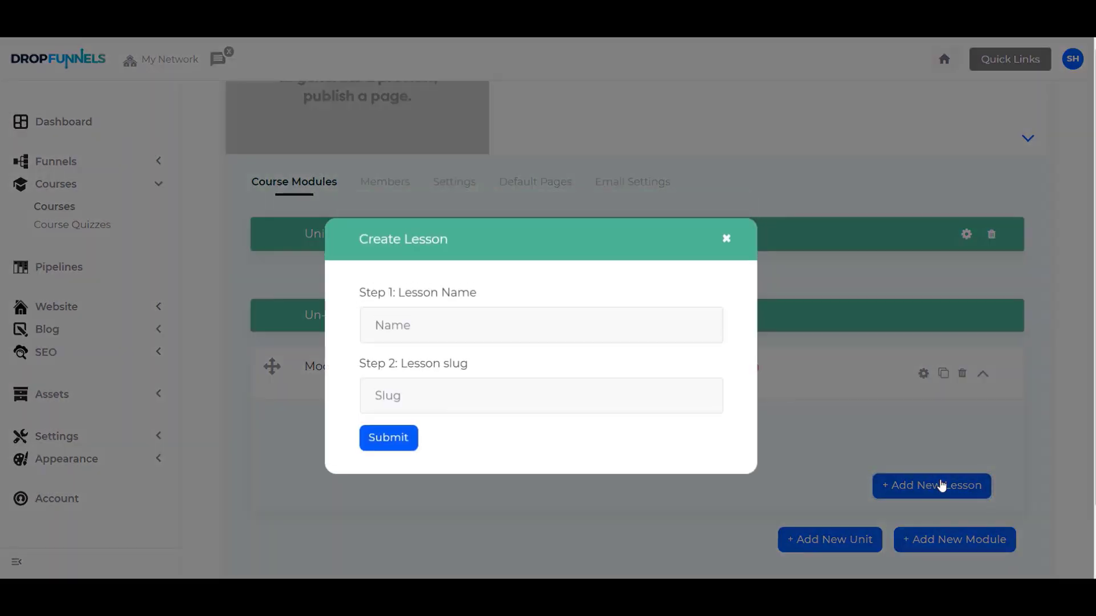
left_click(526, 329)
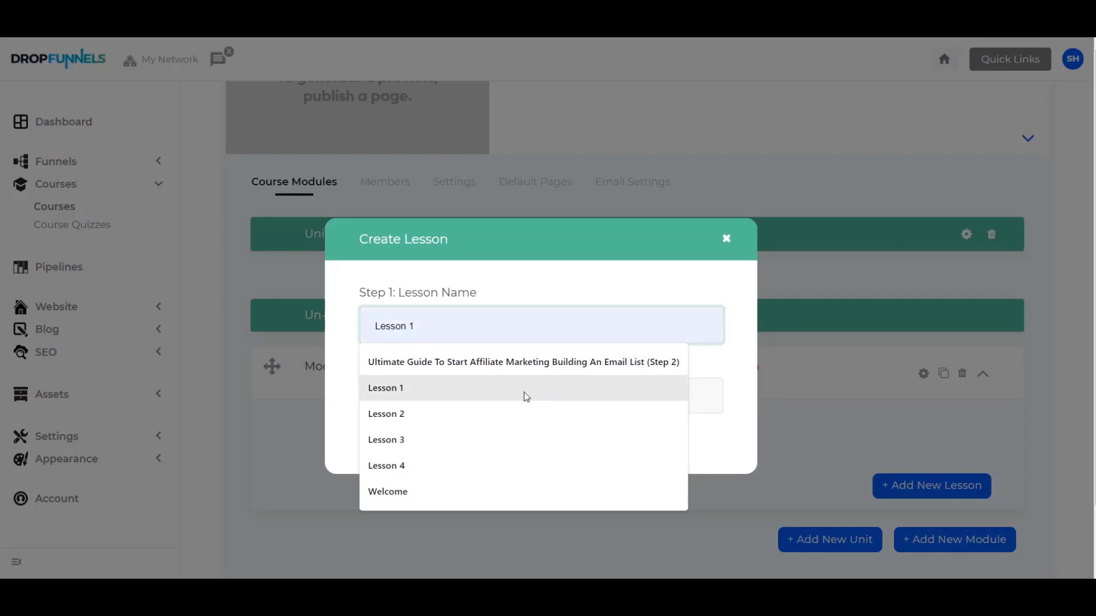
type("Session A")
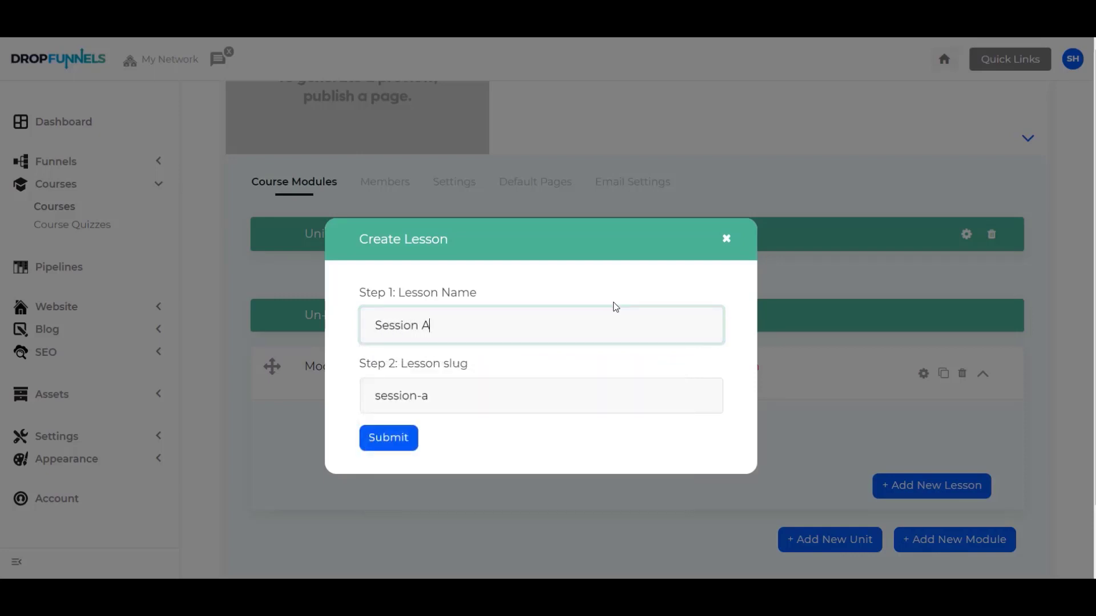
left_click(396, 443)
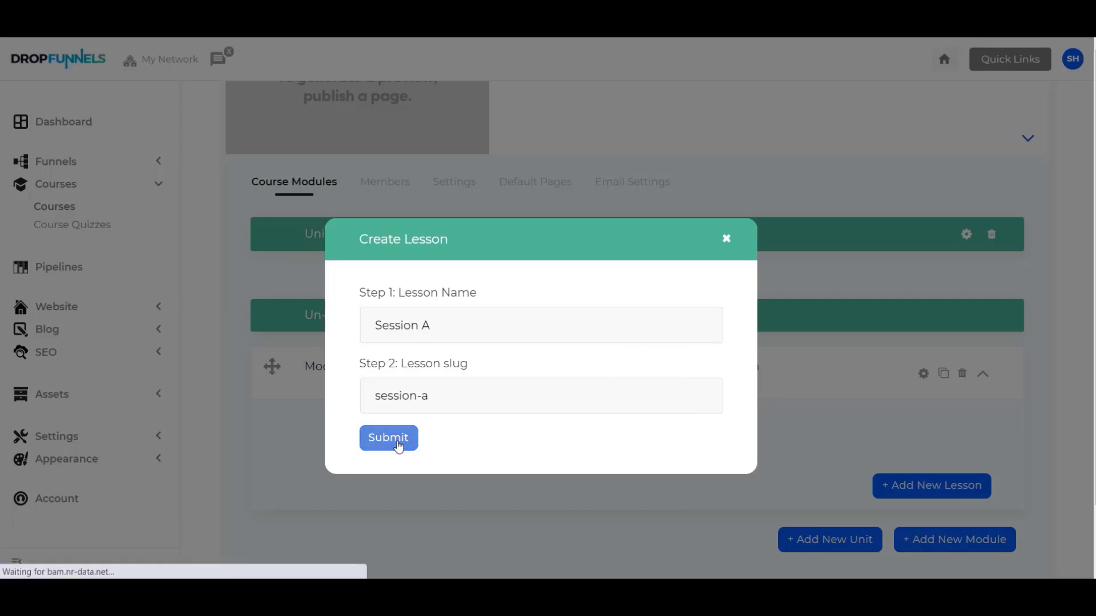
Step: Add a second lesson named "Session B" to Module 1
scroll(620, 357, "down", 5)
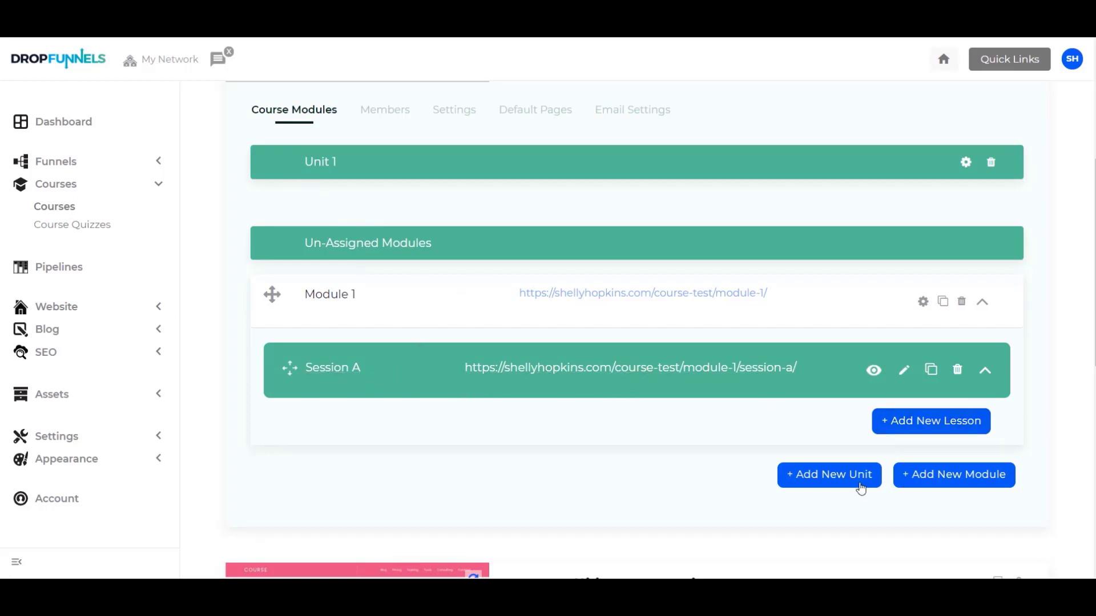
scroll(685, 315, "down", 1)
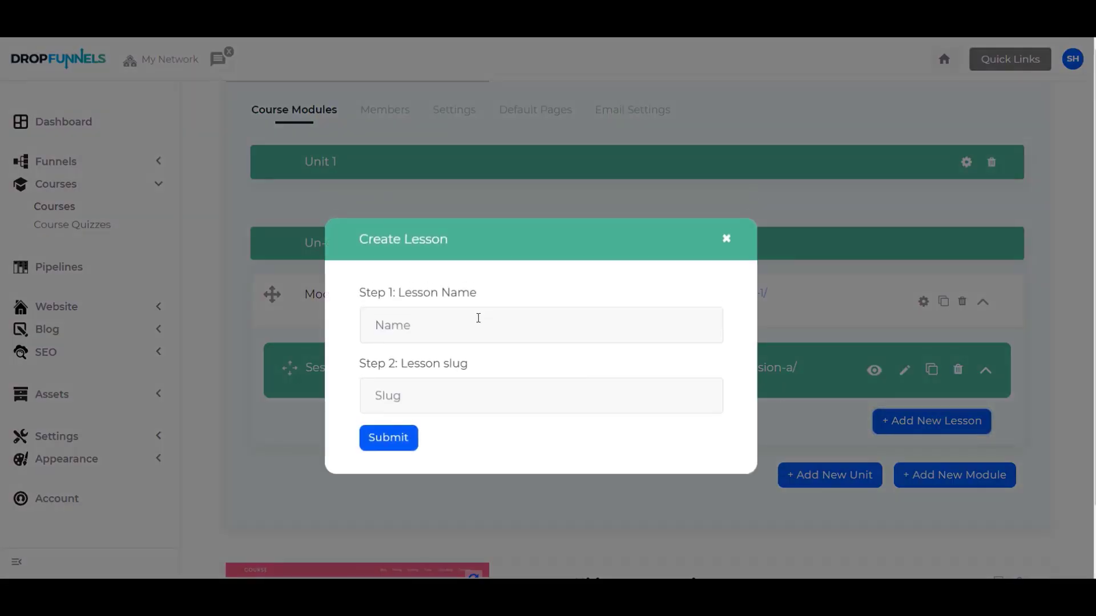
left_click(476, 323)
type("Session")
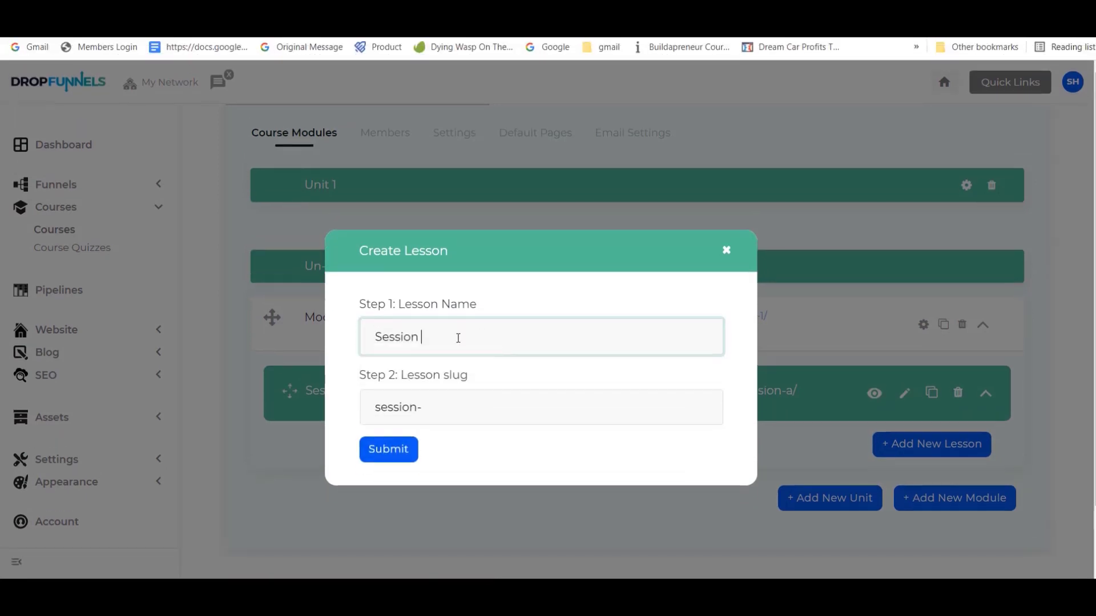
type(" B")
left_click(375, 453)
Step: Open Session A in the page builder and review the Lesson Menu's title, module and style settings
scroll(566, 358, "down", 1)
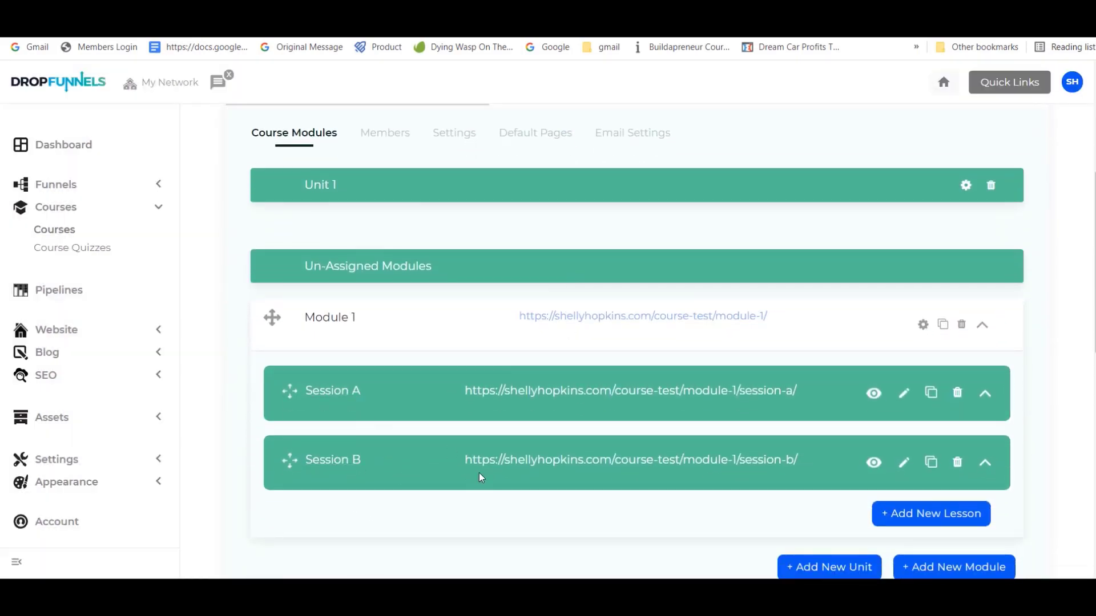
left_click(874, 393)
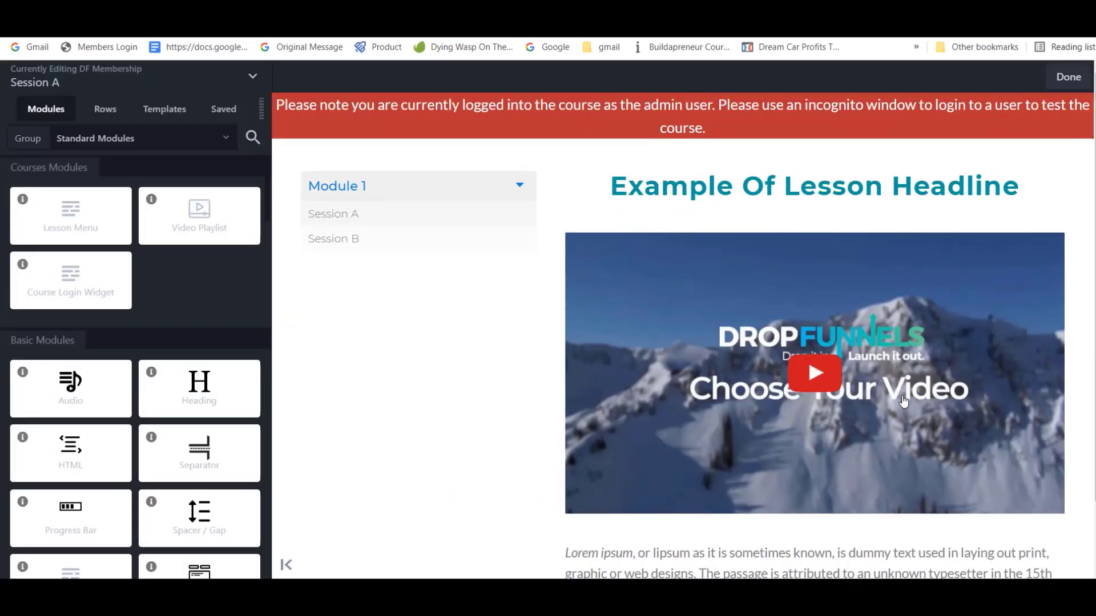
left_click(328, 168)
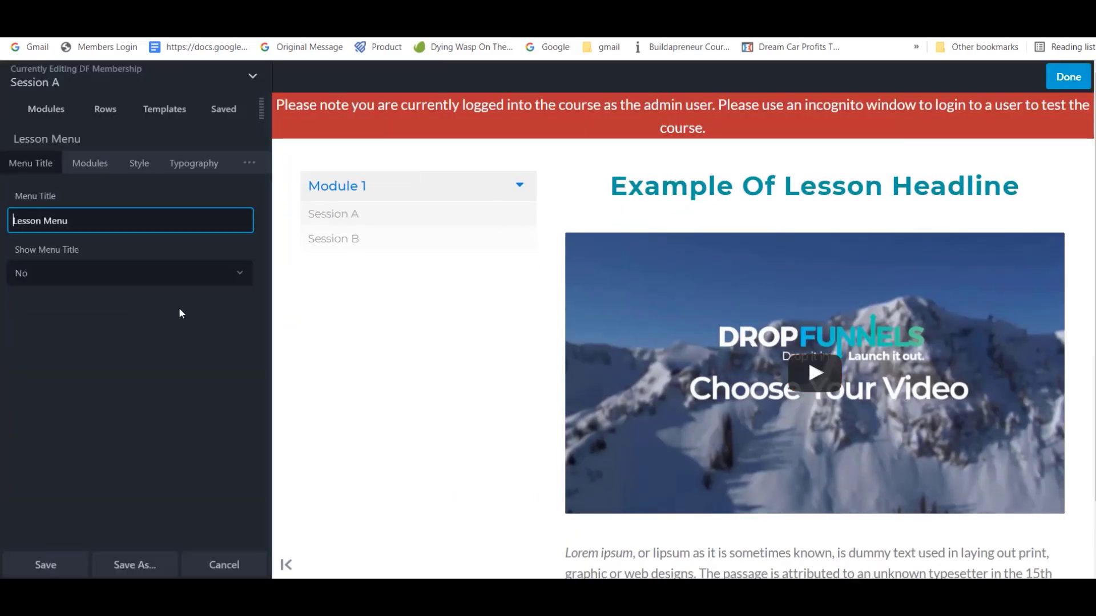
left_click(94, 164)
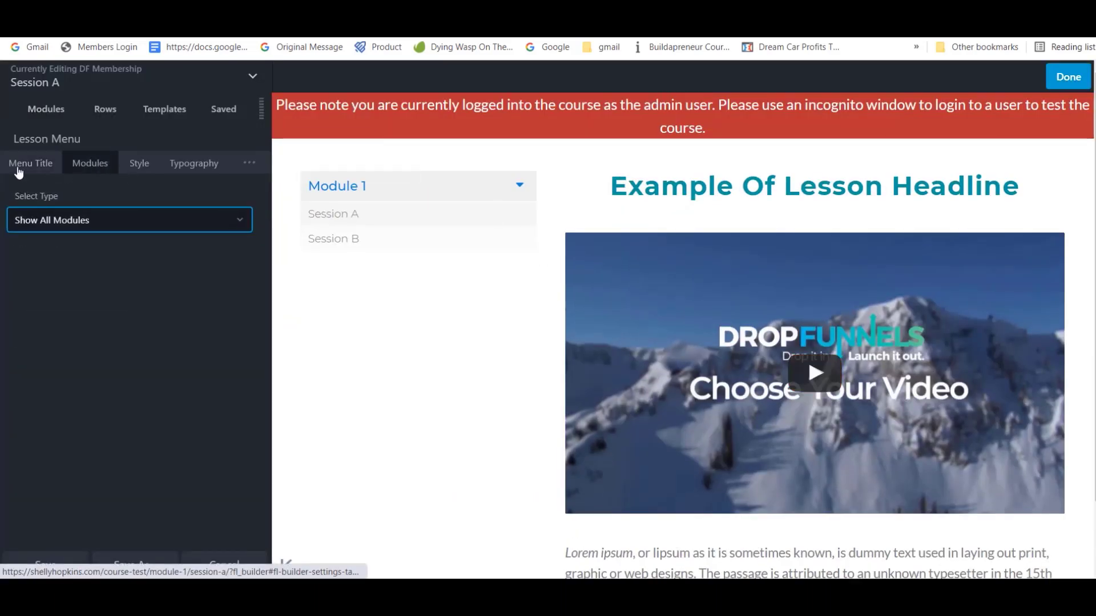
left_click(143, 167)
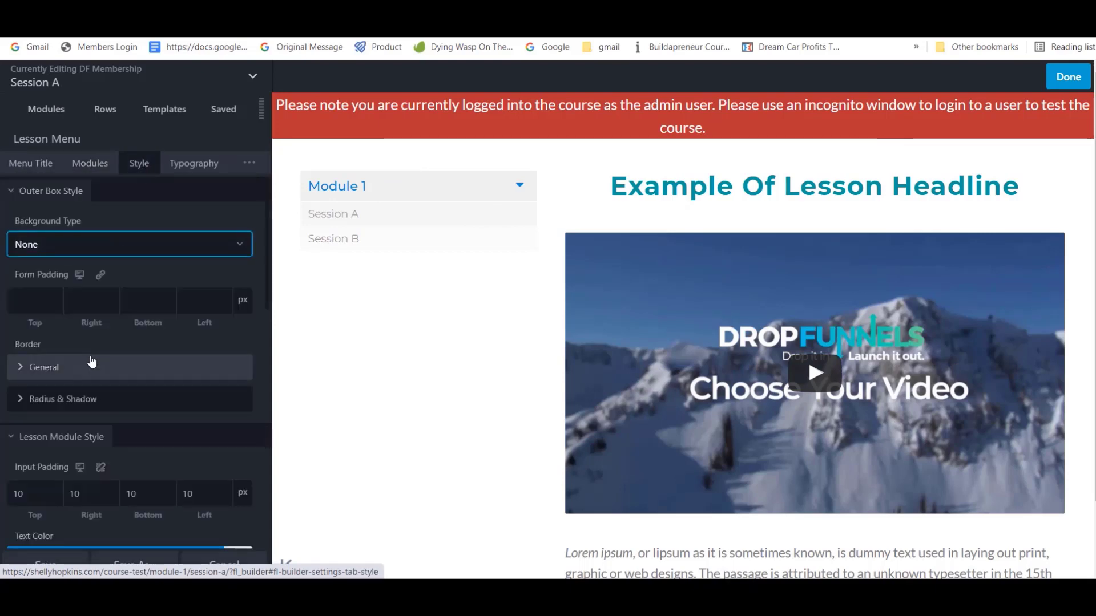
mouse_move(318, 202)
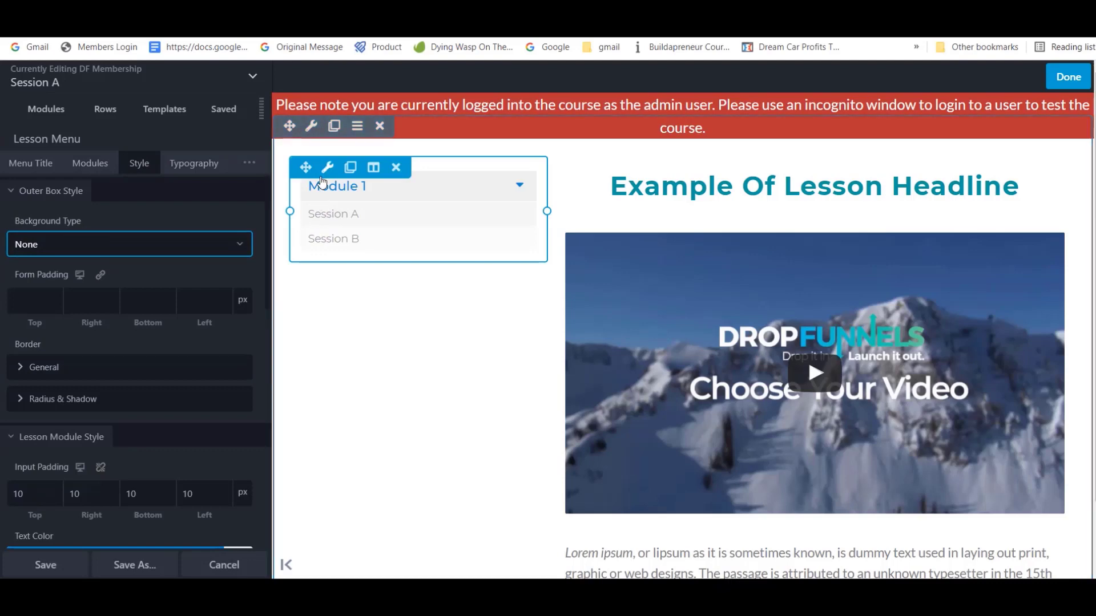
Step: Set the Lesson Menu to select modules from a list, and check the choices offered for Module 1
left_click(89, 163)
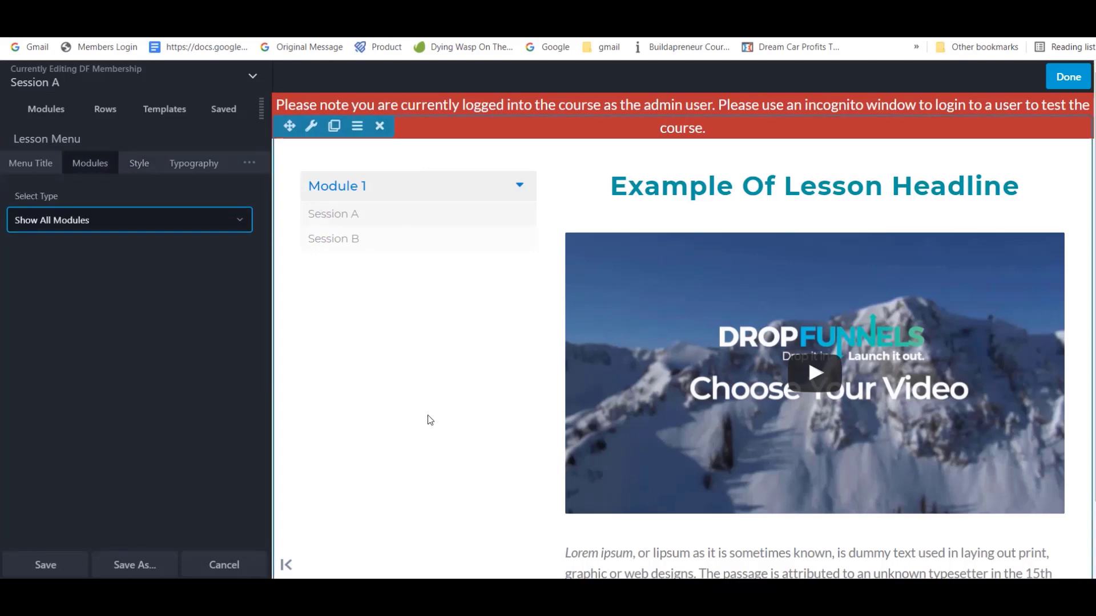
left_click(239, 221)
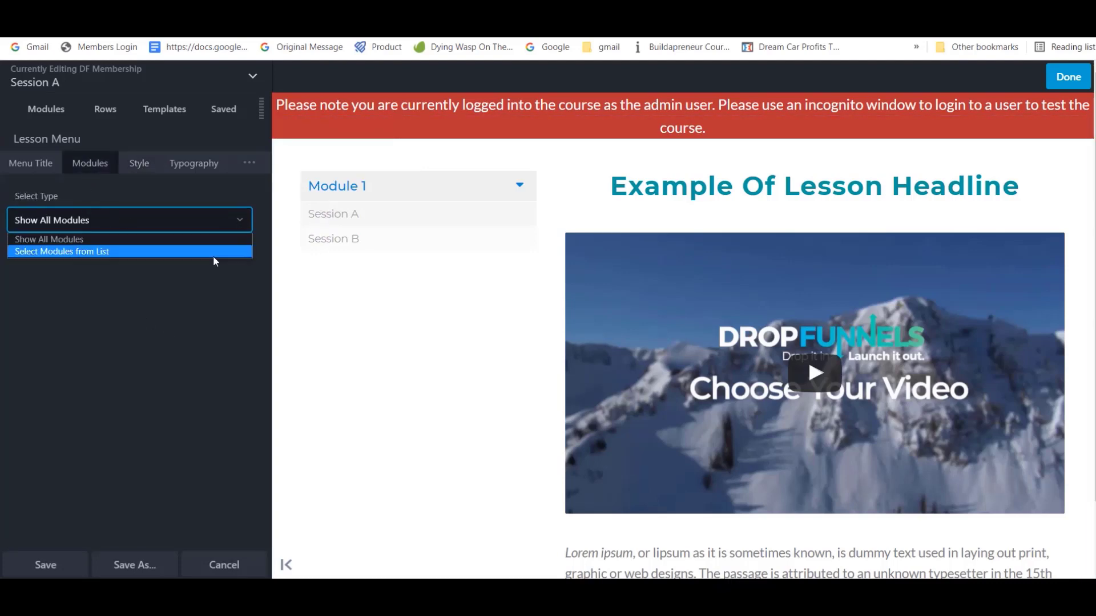
left_click(83, 252)
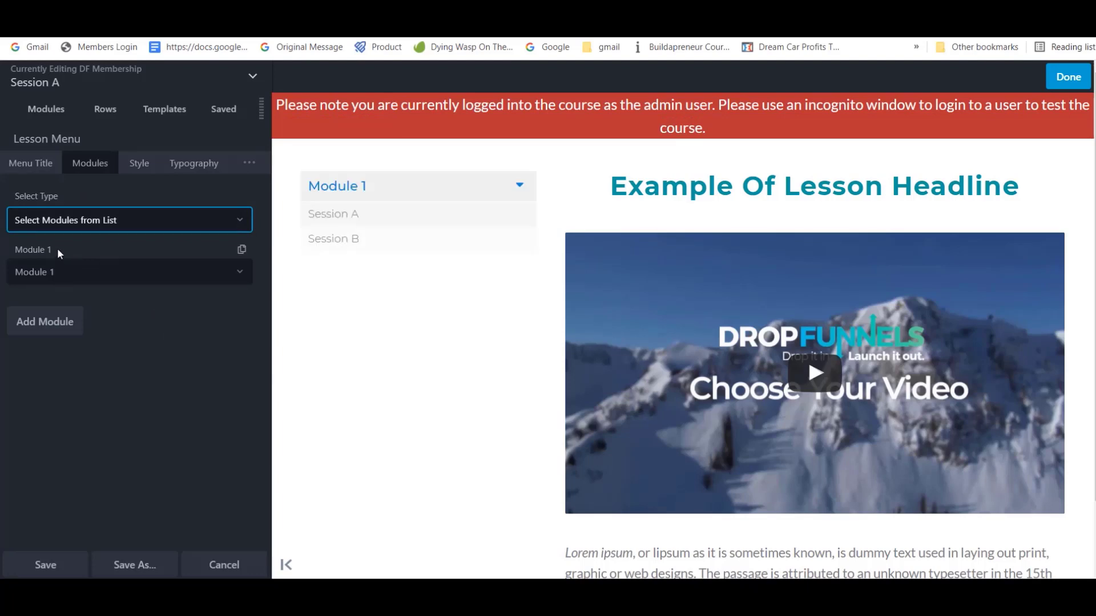
left_click(244, 273)
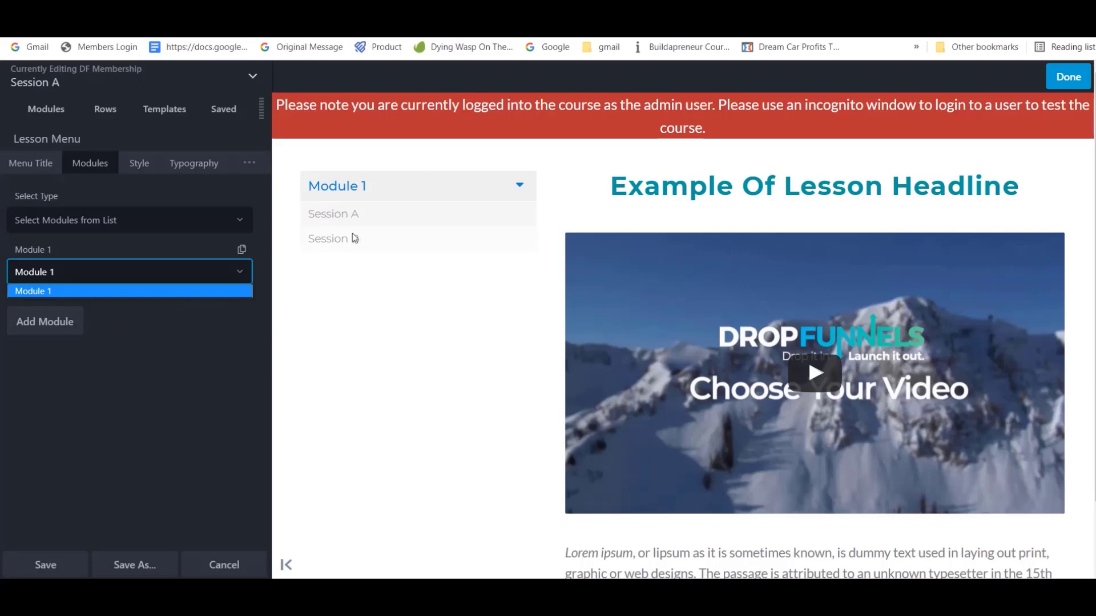
mouse_move(364, 235)
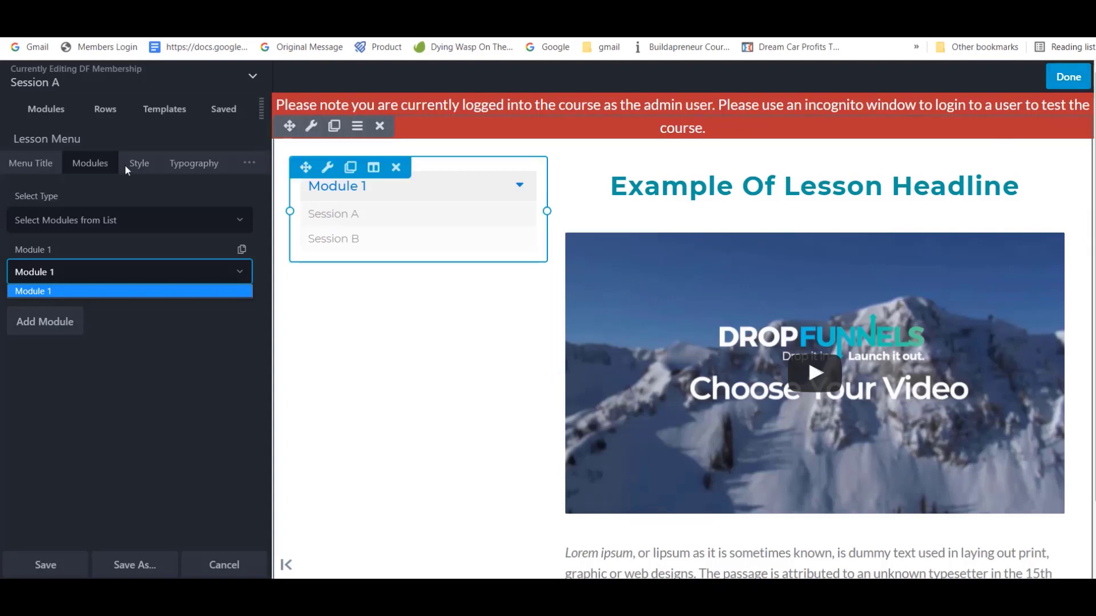
scroll(452, 342, "down", 1)
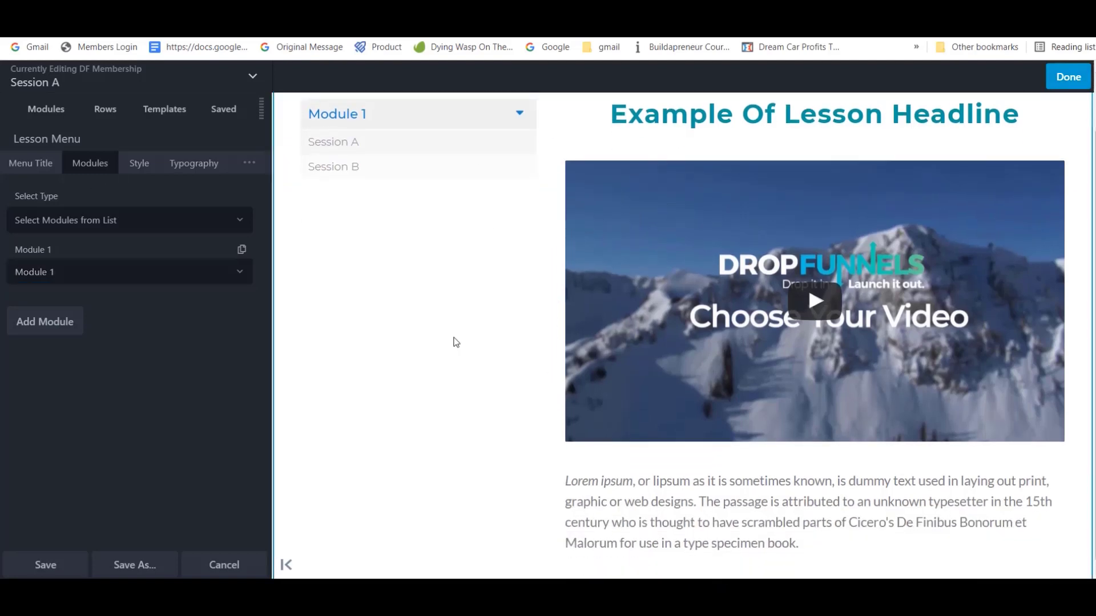
Step: Try placing a Heading module above the lesson video, and change the lesson headline to "Test This!"
left_click(29, 164)
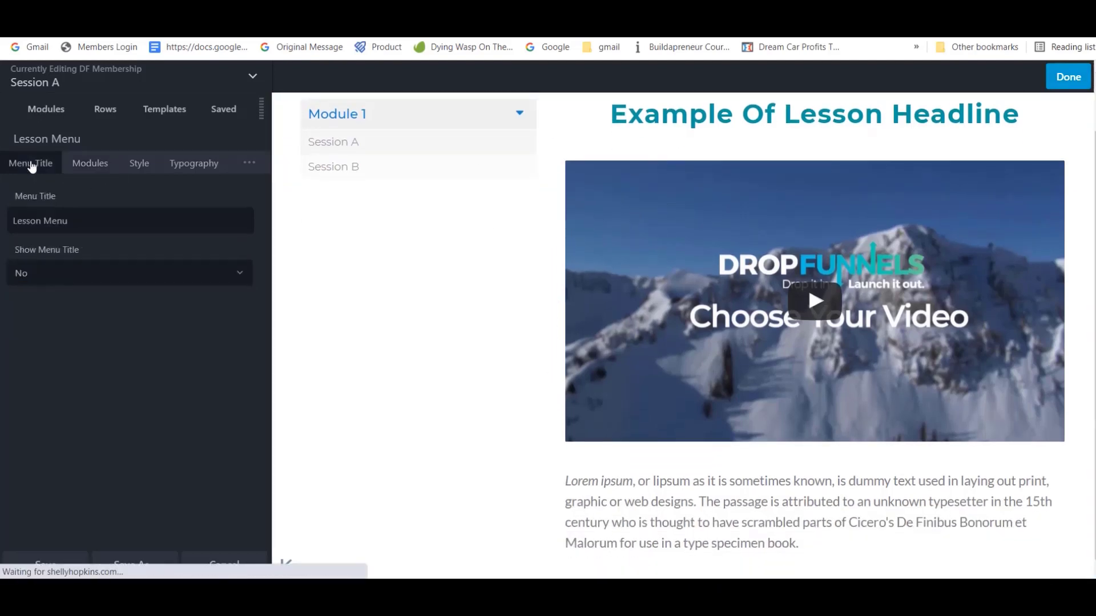
left_click(40, 111)
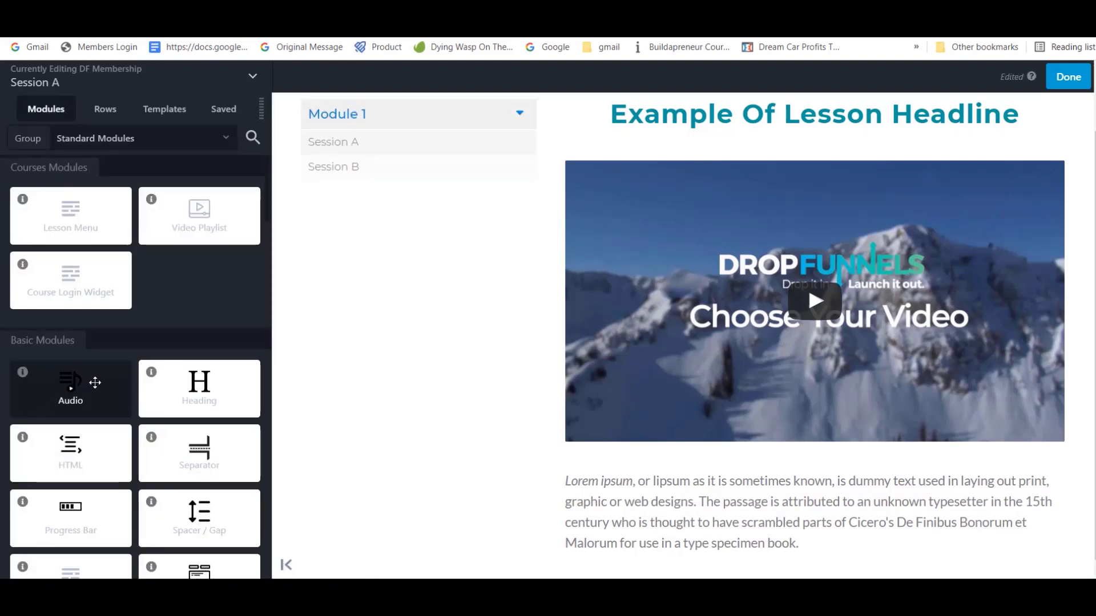
left_click_drag(218, 395, 637, 192)
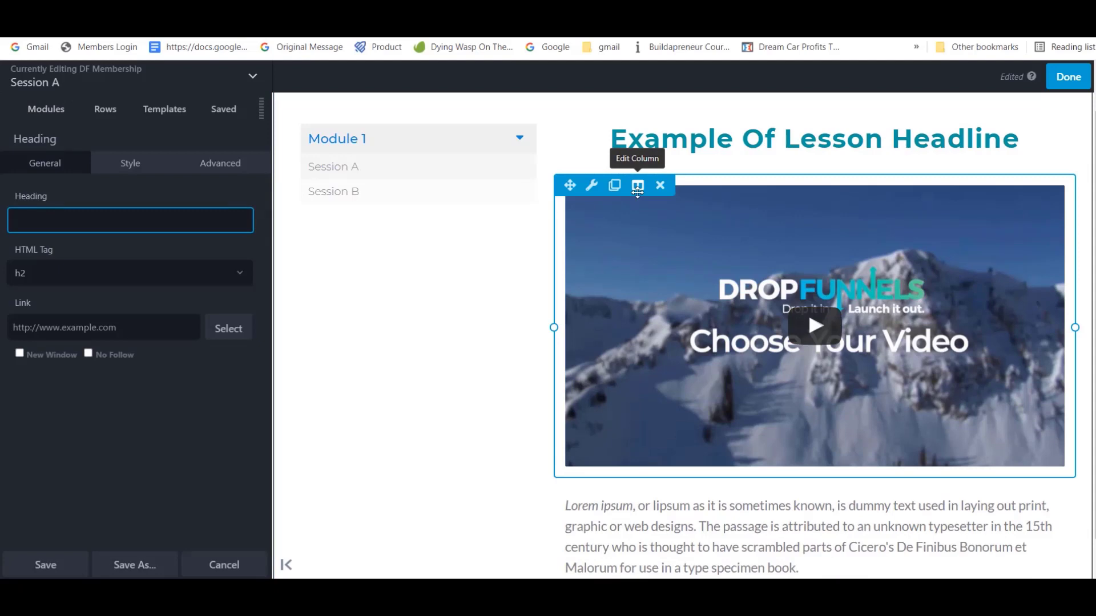
type("Test This!")
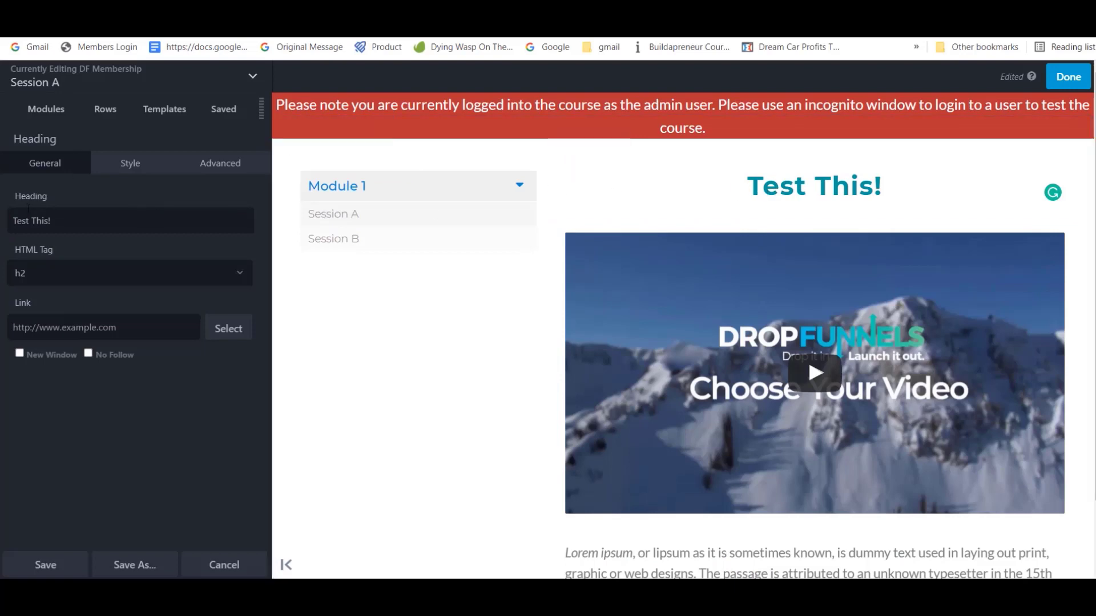
Step: Review the headline's font, spacing, margin, visibility and animation settings
left_click(126, 166)
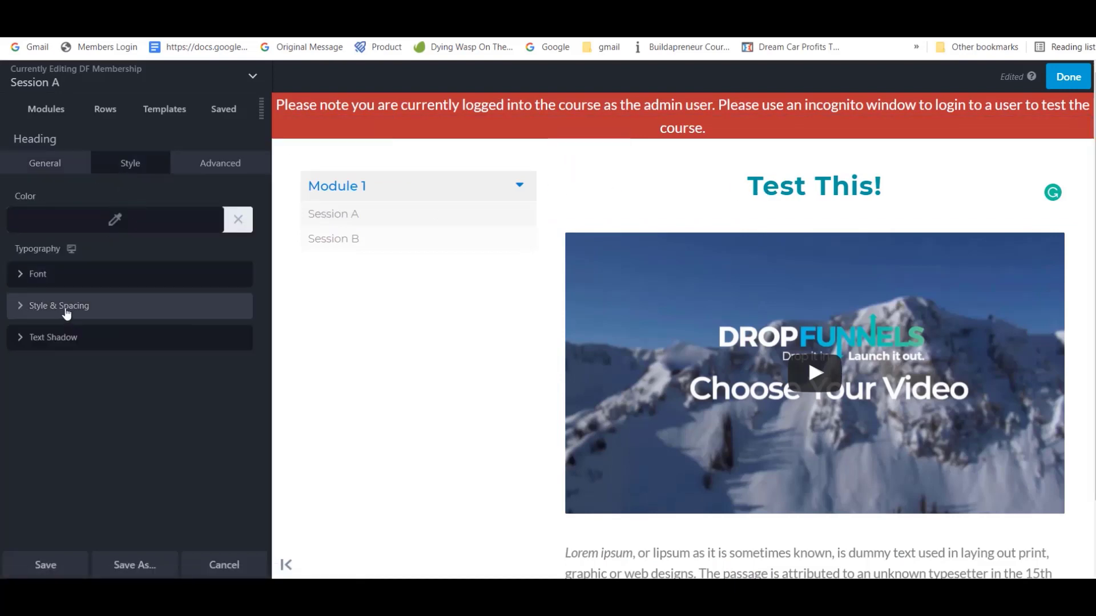
left_click(61, 274)
left_click(89, 415)
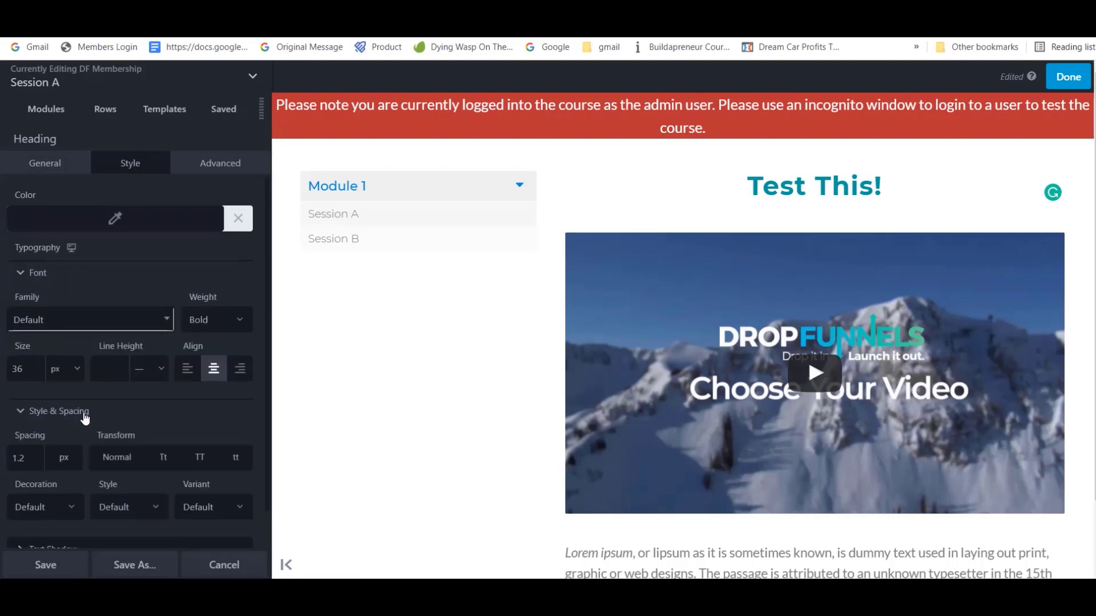
scroll(90, 417, "down", 1)
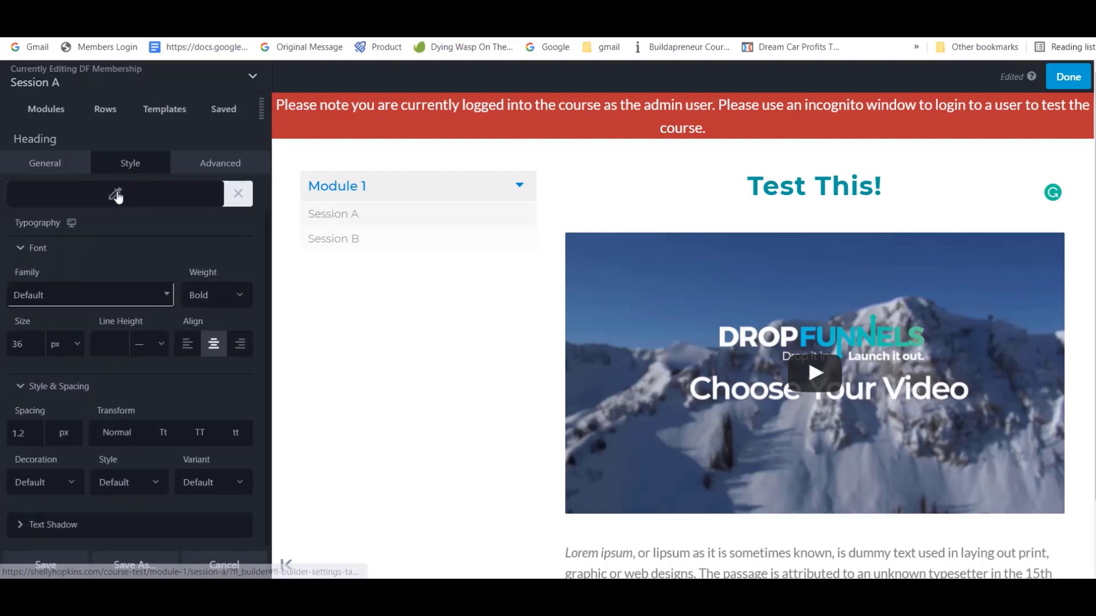
left_click(203, 167)
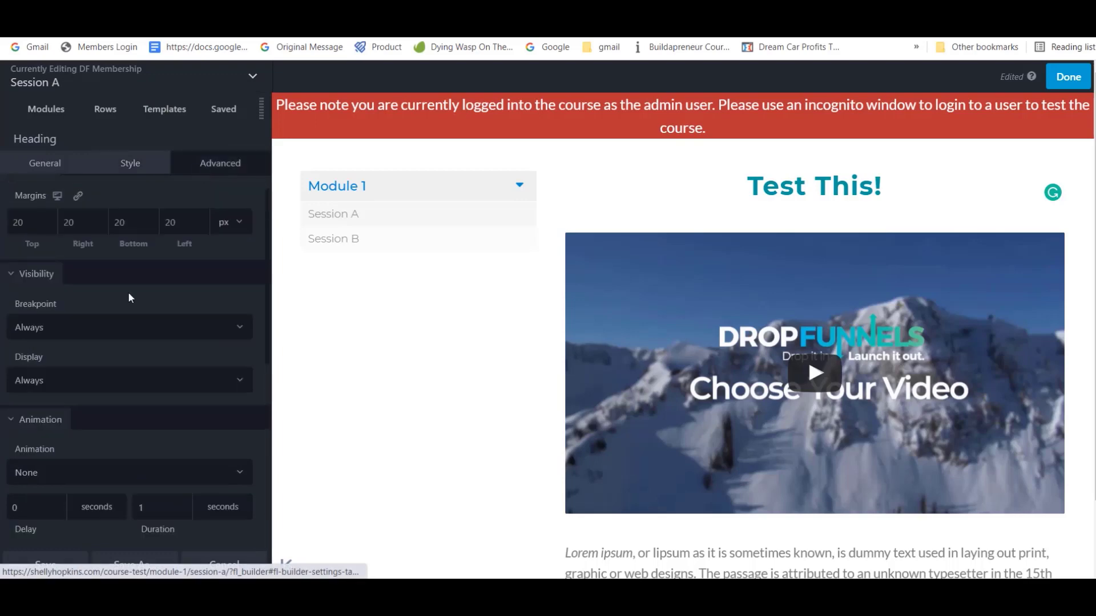
scroll(128, 294, "down", 5)
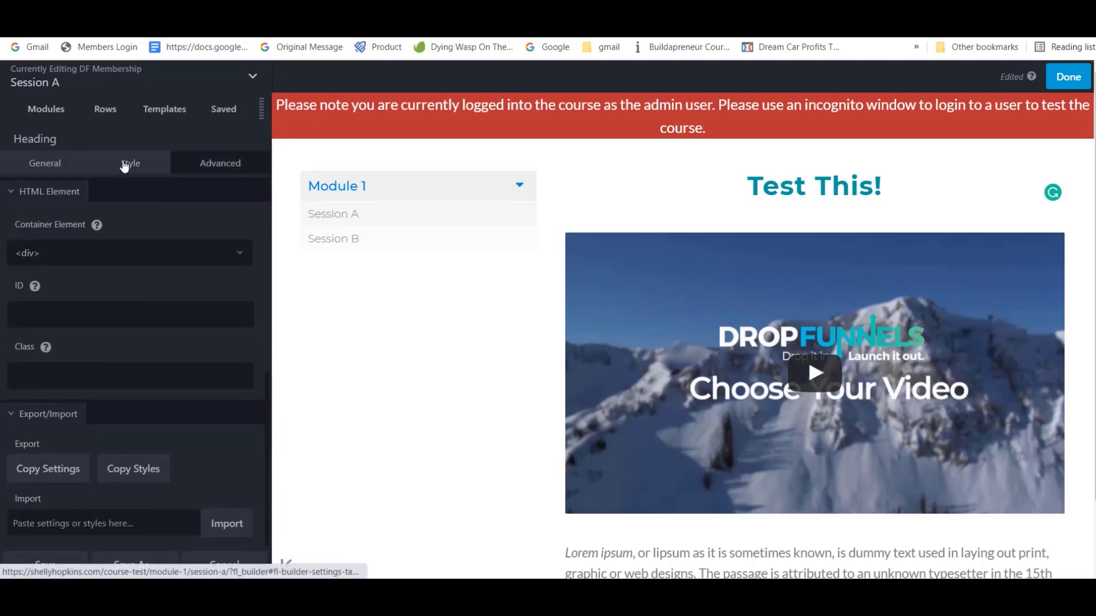
Step: Try to place a Comments module below the lesson menu
left_click(46, 110)
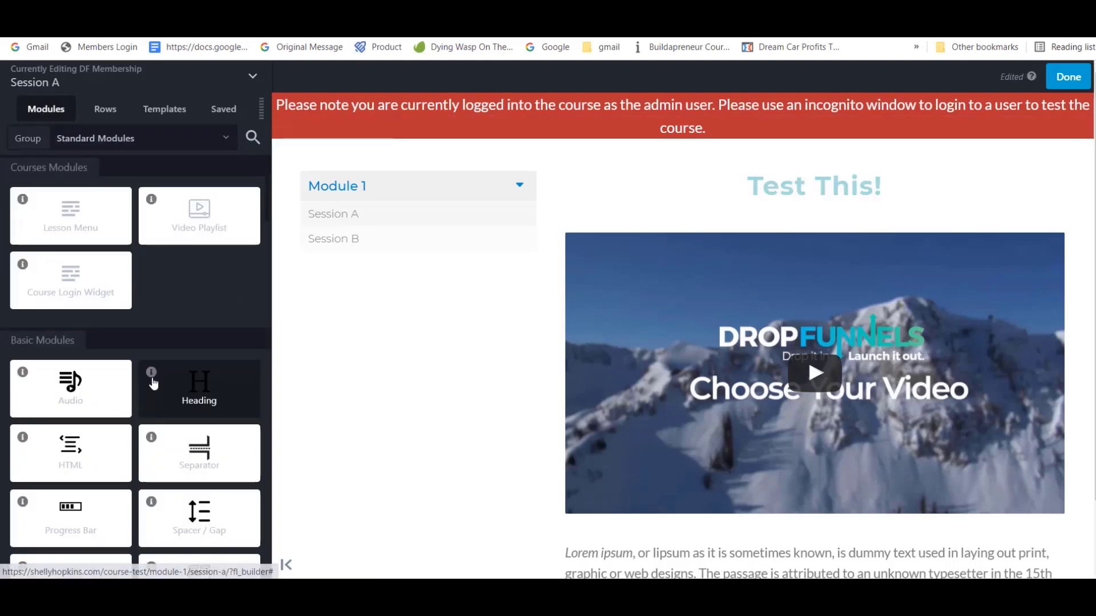
scroll(153, 383, "down", 6)
scroll(152, 378, "up", 1)
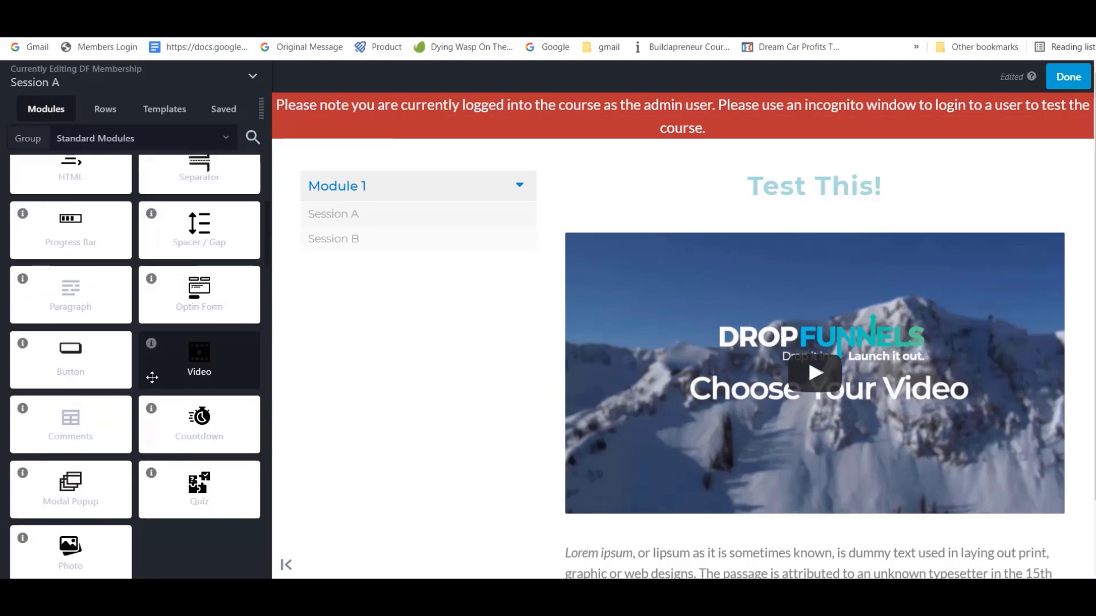
scroll(151, 377, "down", 5)
left_click_drag(74, 342, 348, 451)
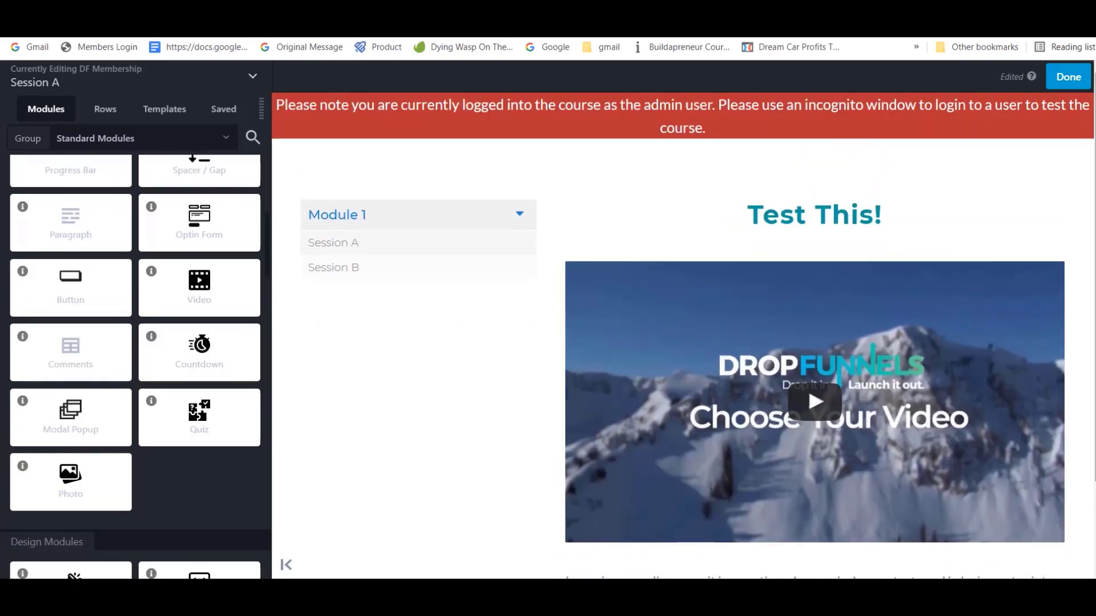
Step: Insert a 3 Columns row below the lesson's video and text
left_click(104, 113)
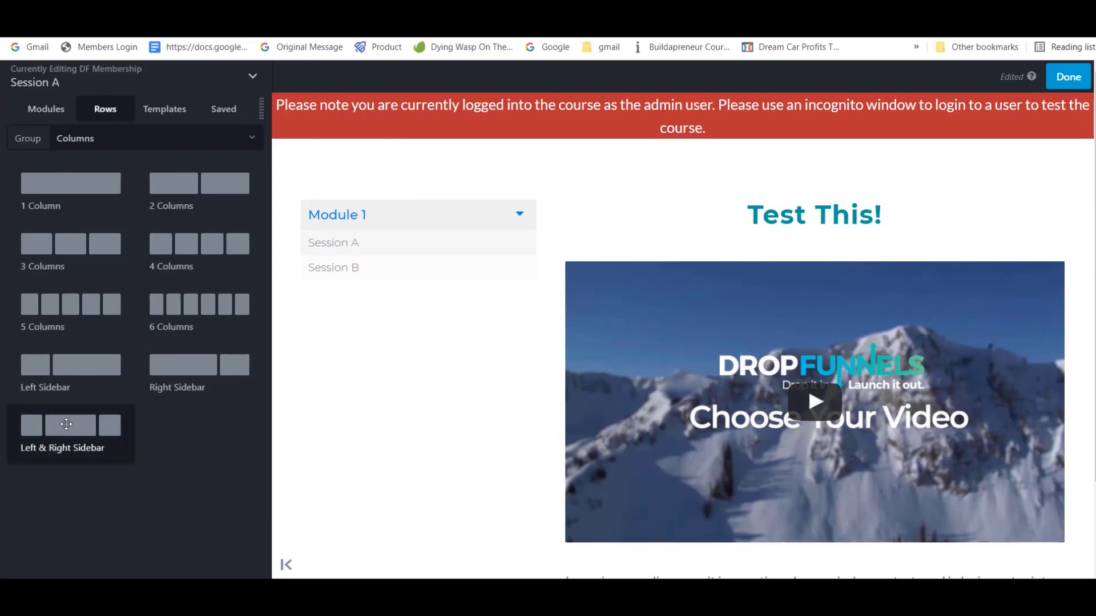
left_click_drag(67, 428, 724, 493)
left_click_drag(96, 245, 728, 554)
scroll(742, 525, "down", 2)
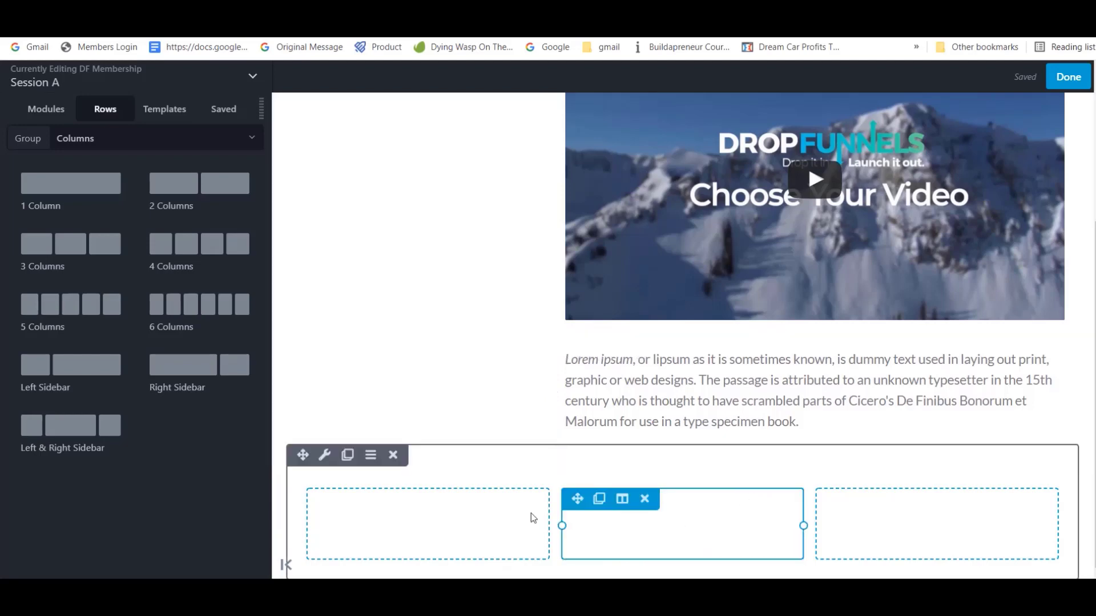
Step: Place a Photo module in the first column of the new row and assign it tree1.jpg from the media library
left_click(40, 110)
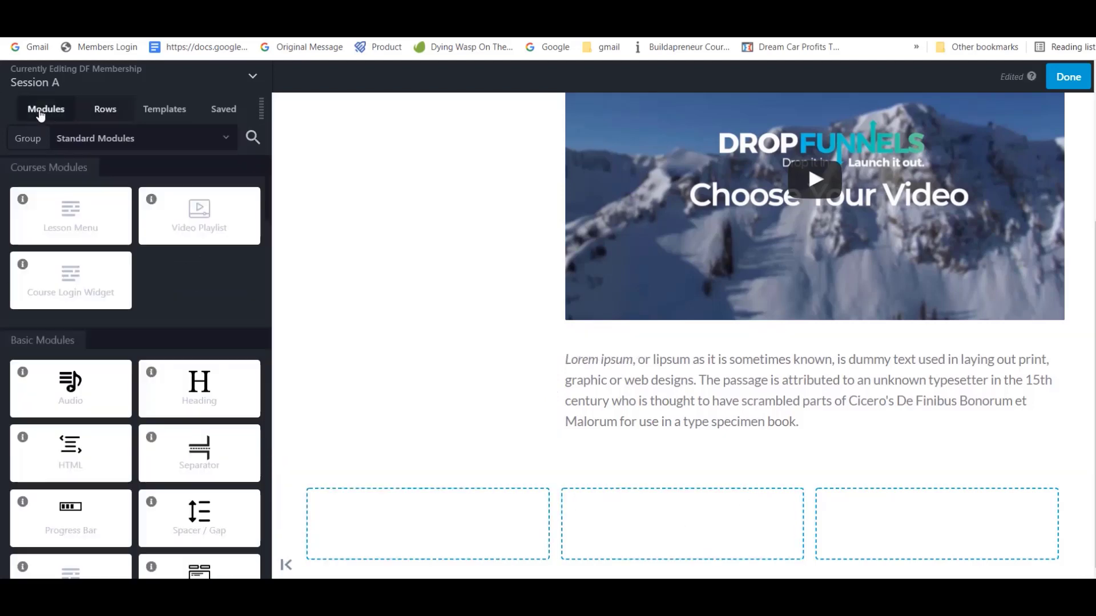
scroll(144, 366, "down", 9)
left_click_drag(80, 400, 418, 547)
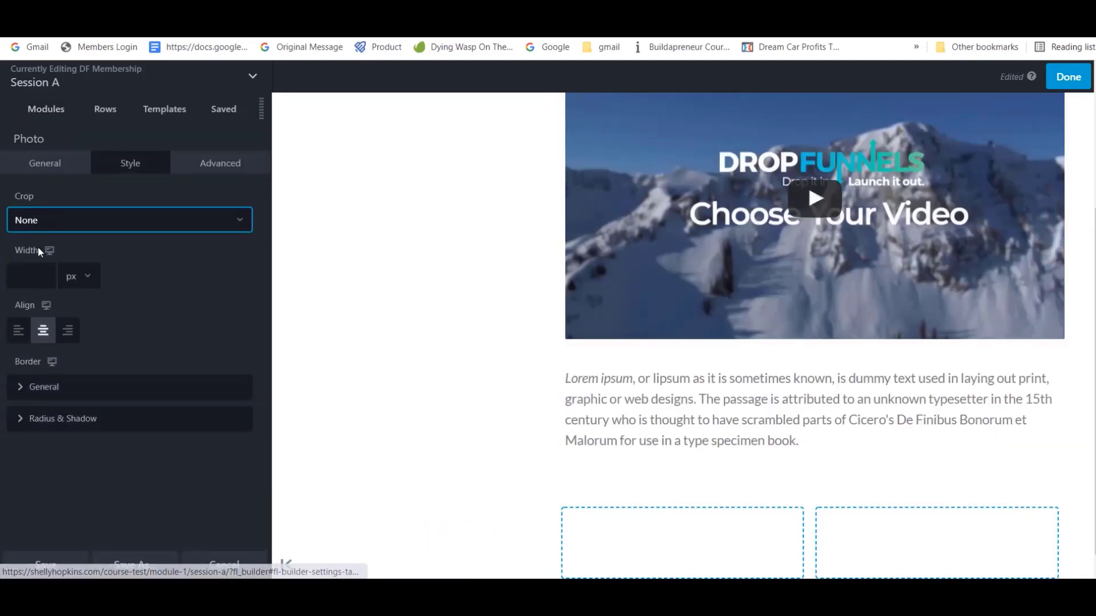
left_click(48, 165)
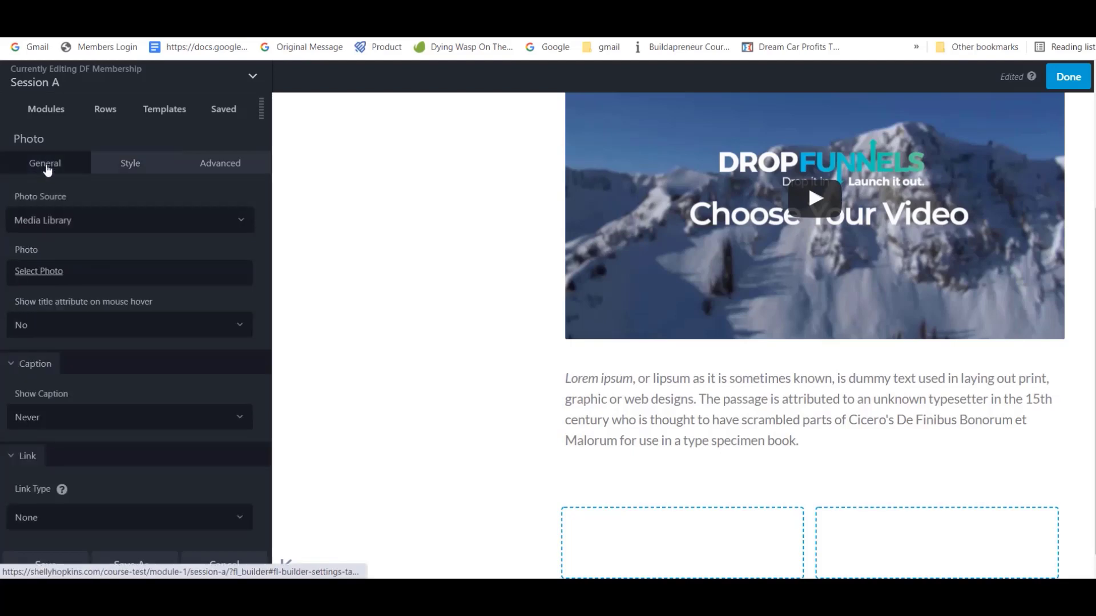
left_click(48, 272)
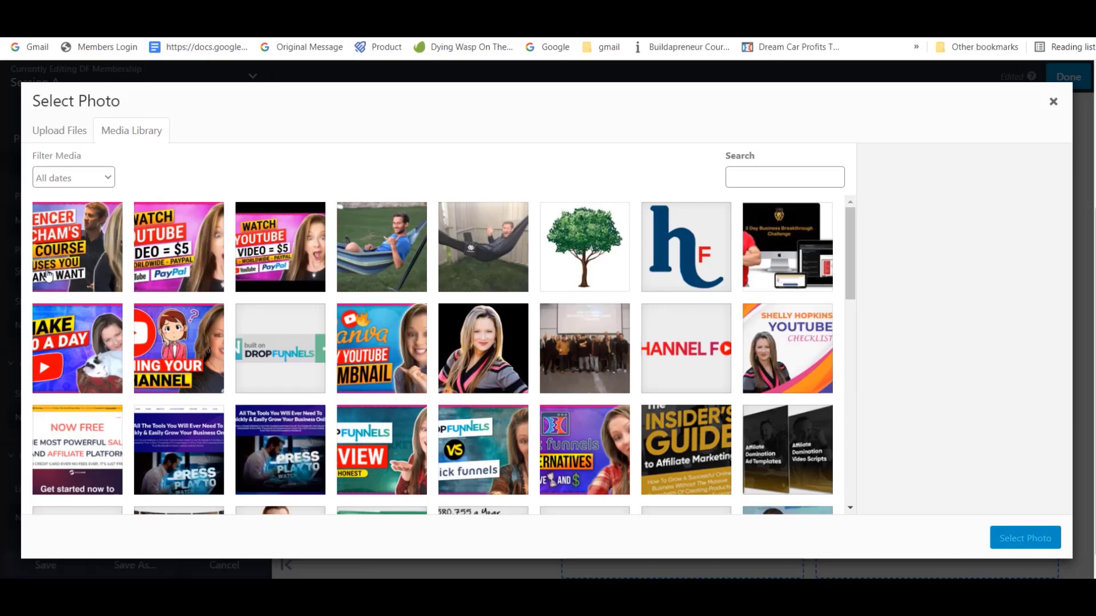
left_click(577, 268)
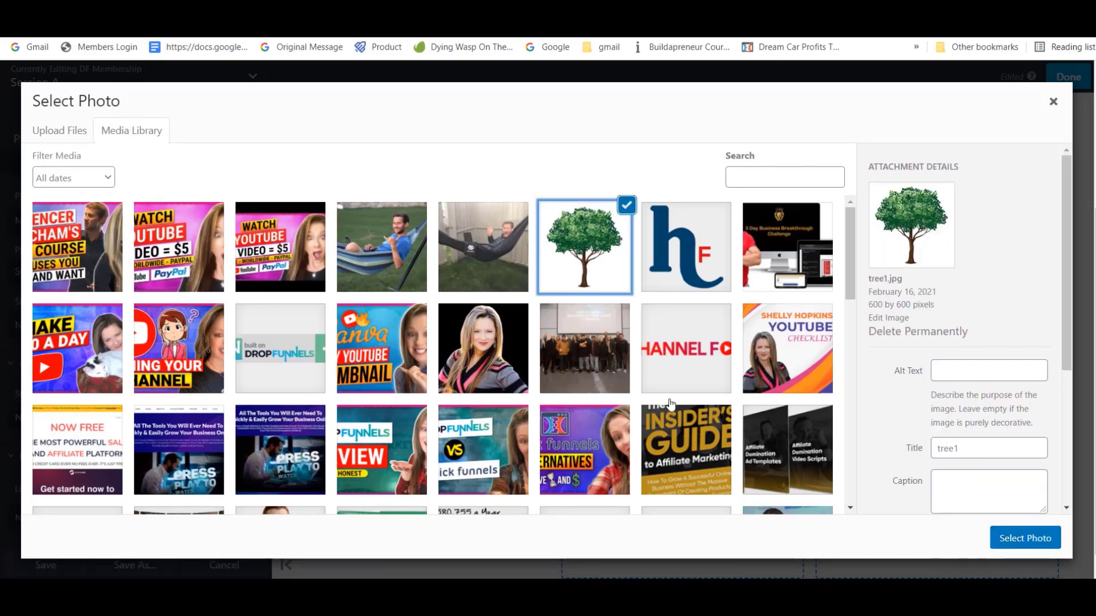
left_click(1038, 539)
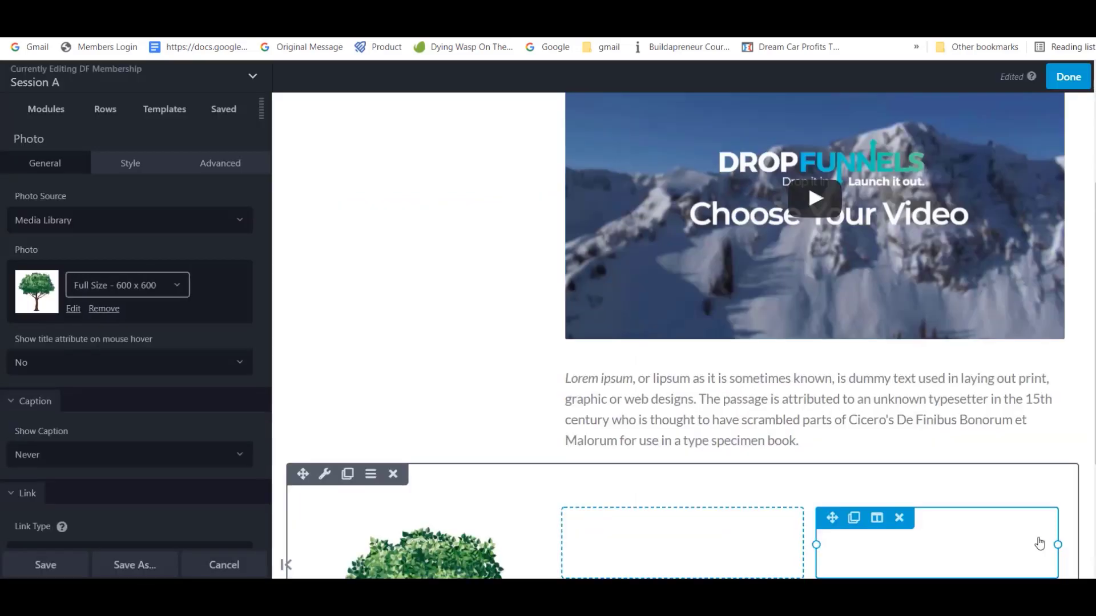
Step: Set the tree photo's size to Thumbnail - 150 x 150
scroll(486, 306, "down", 3)
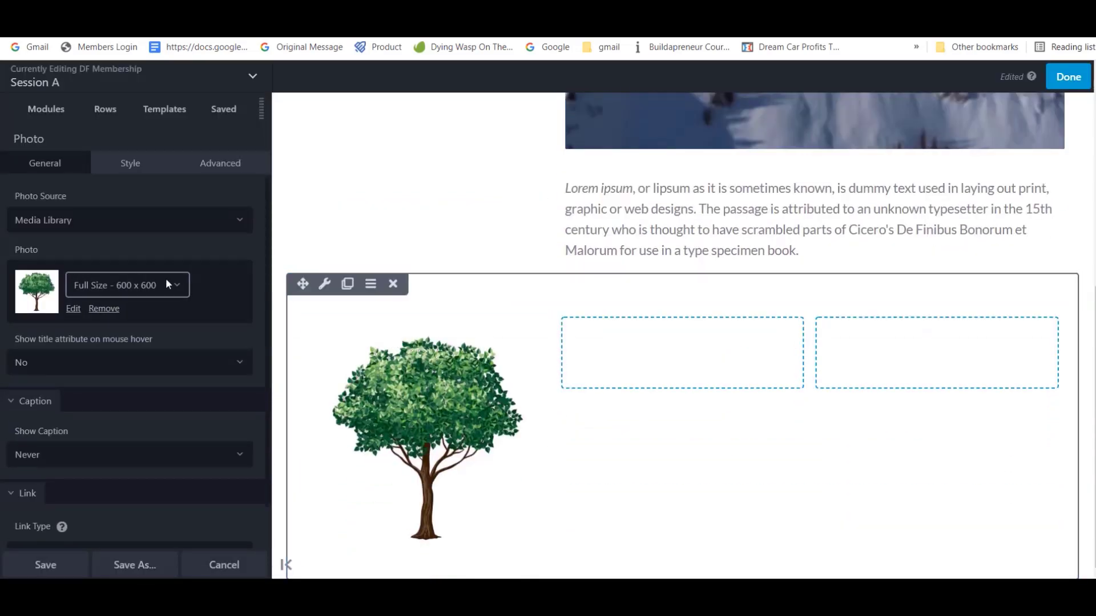
left_click(177, 287)
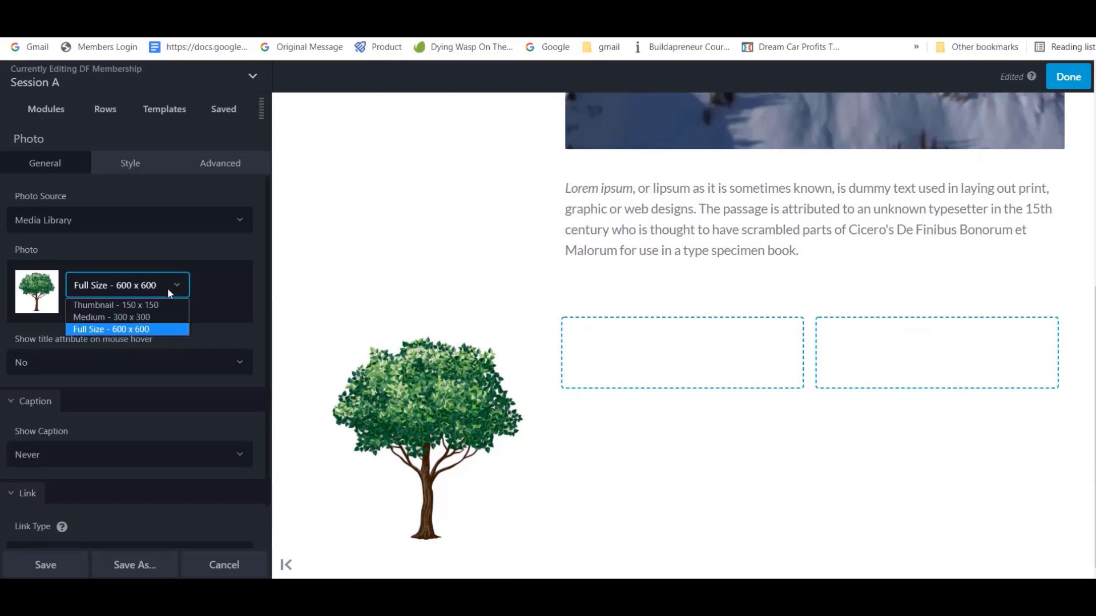
left_click(148, 307)
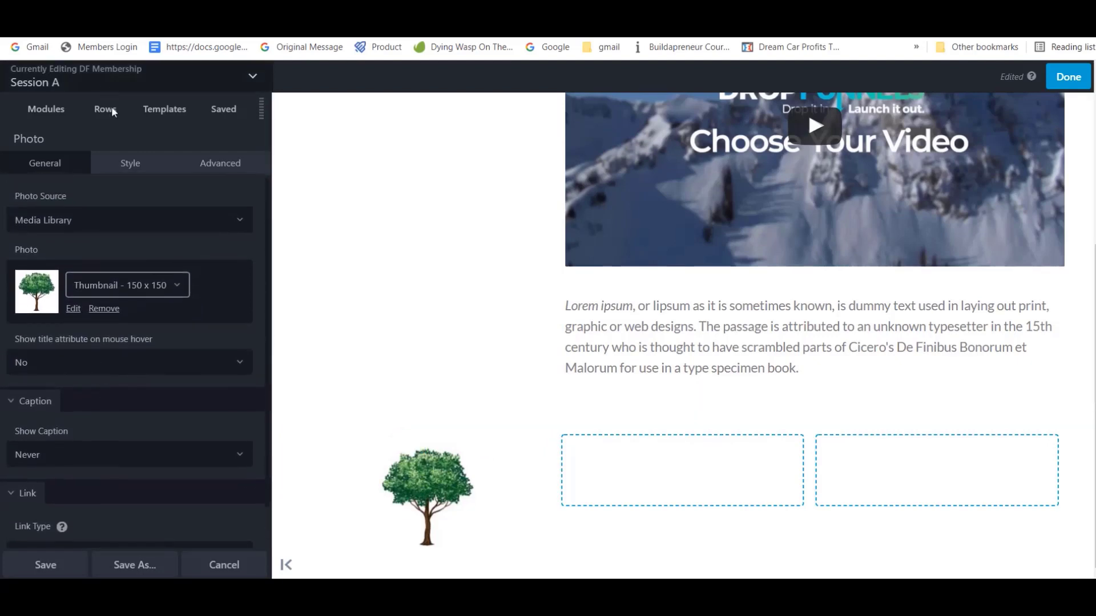
Step: Set the tree photo's top, right, bottom and left margins to 1 px each
left_click(129, 164)
left_click(227, 172)
left_click(34, 243)
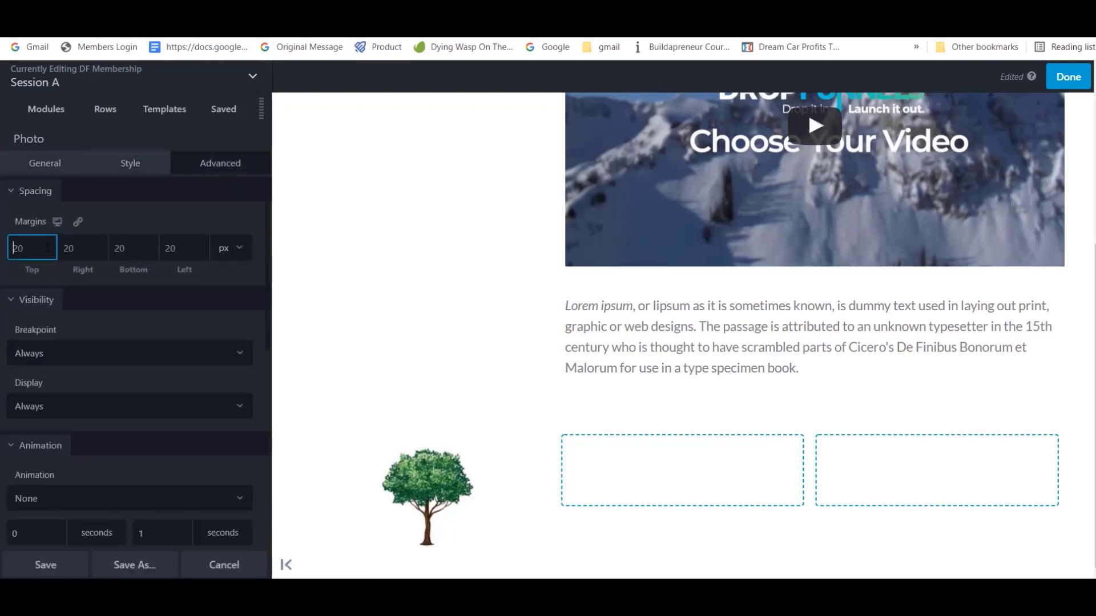
left_click(14, 247)
type("1")
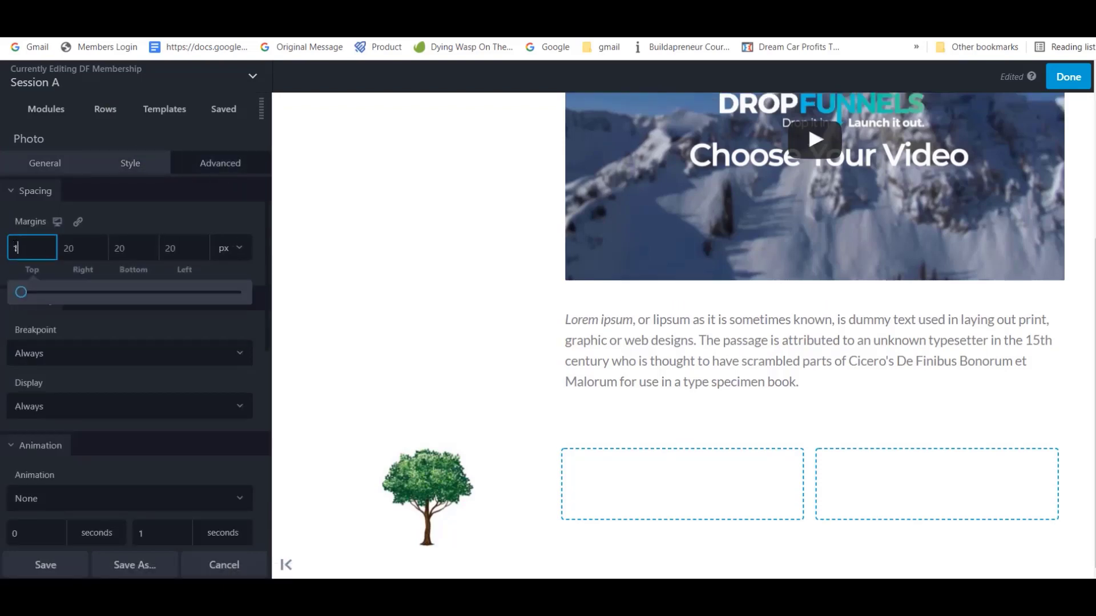
left_click(80, 249)
type("1")
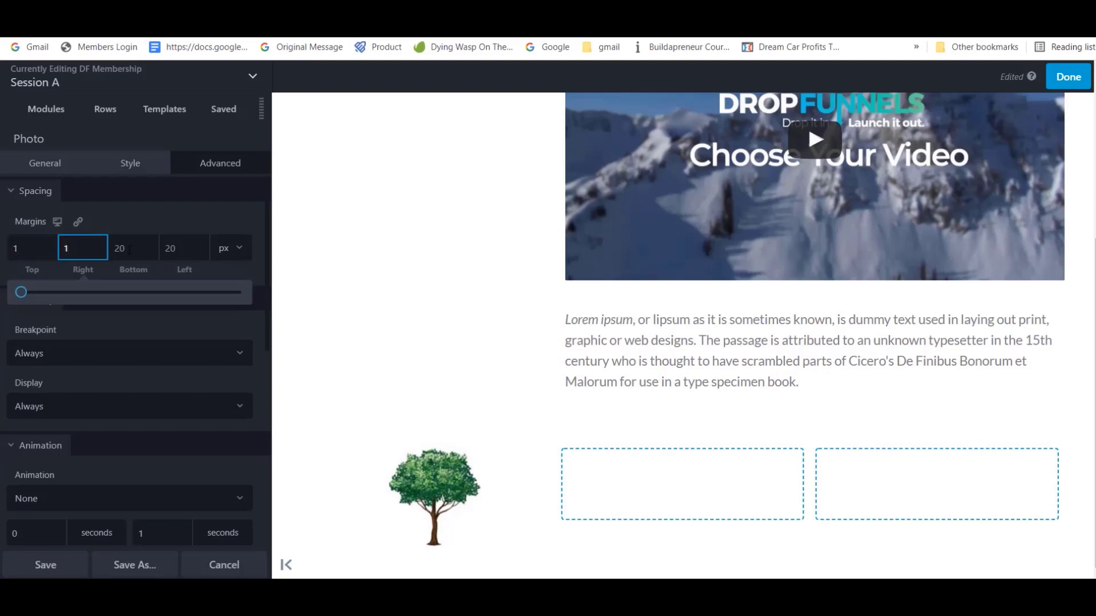
left_click(129, 249)
type("1")
left_click(181, 250)
type("1")
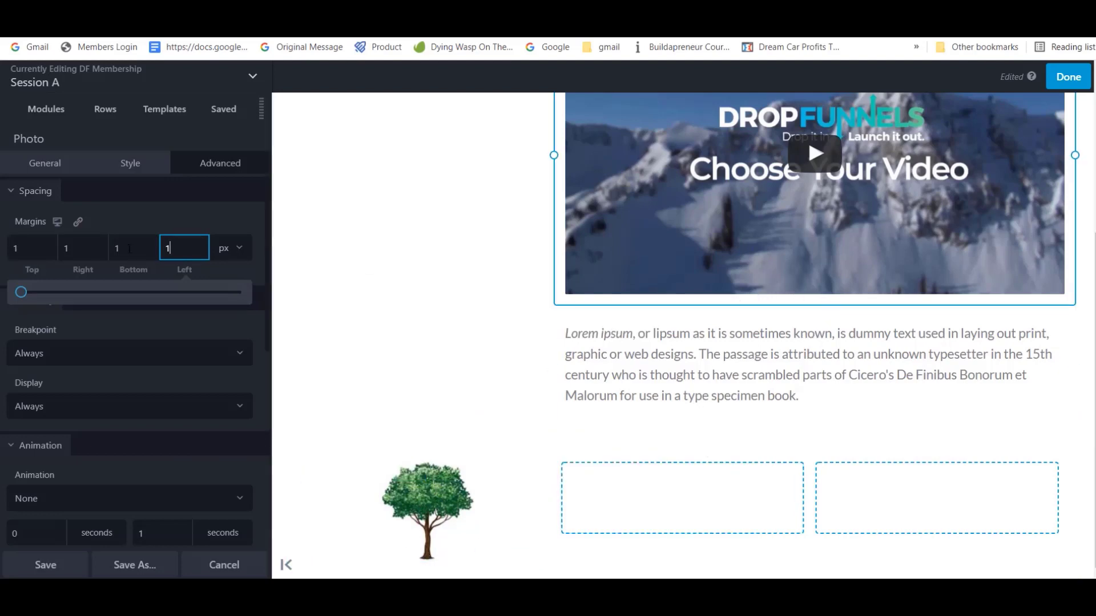
Step: Publish the changes to Session A and look over the published lesson page
scroll(590, 283, "up", 5)
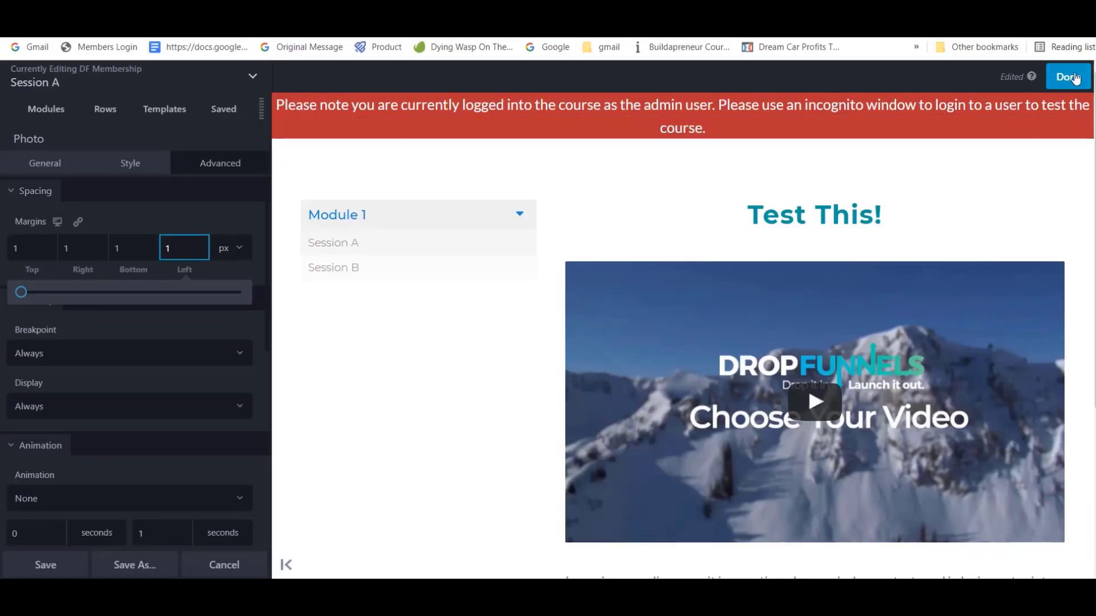
left_click(1068, 76)
left_click(996, 83)
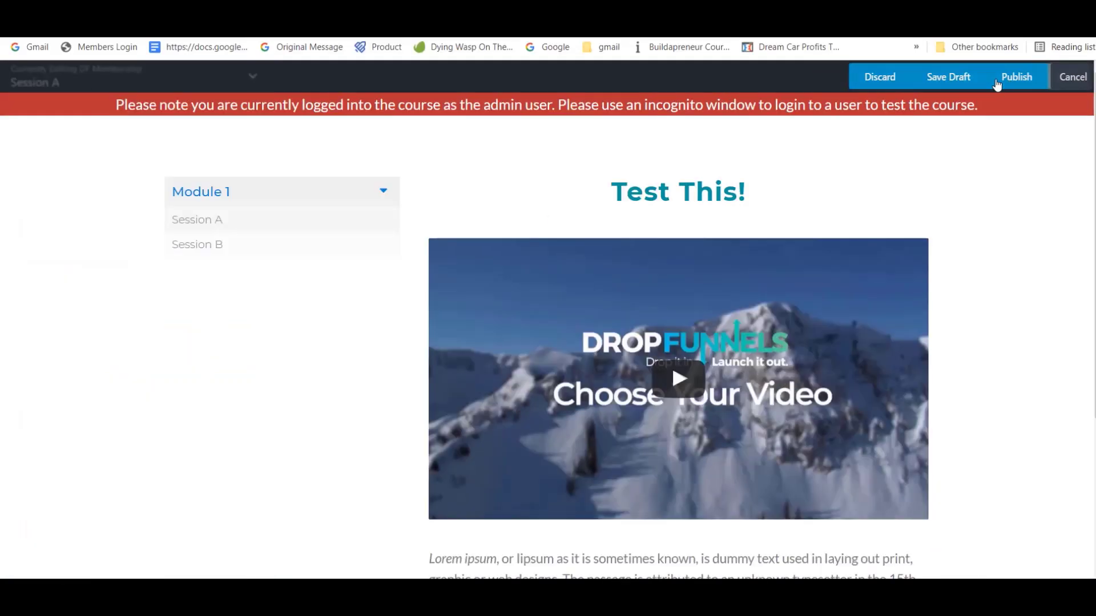
scroll(640, 323, "down", 4)
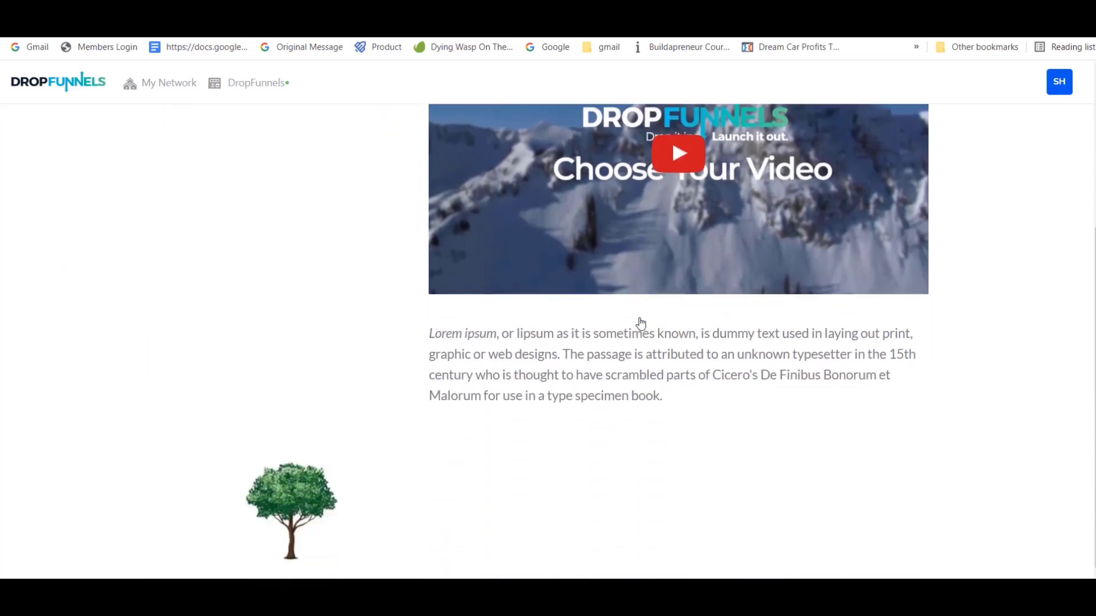
scroll(641, 323, "up", 4)
scroll(640, 323, "down", 3)
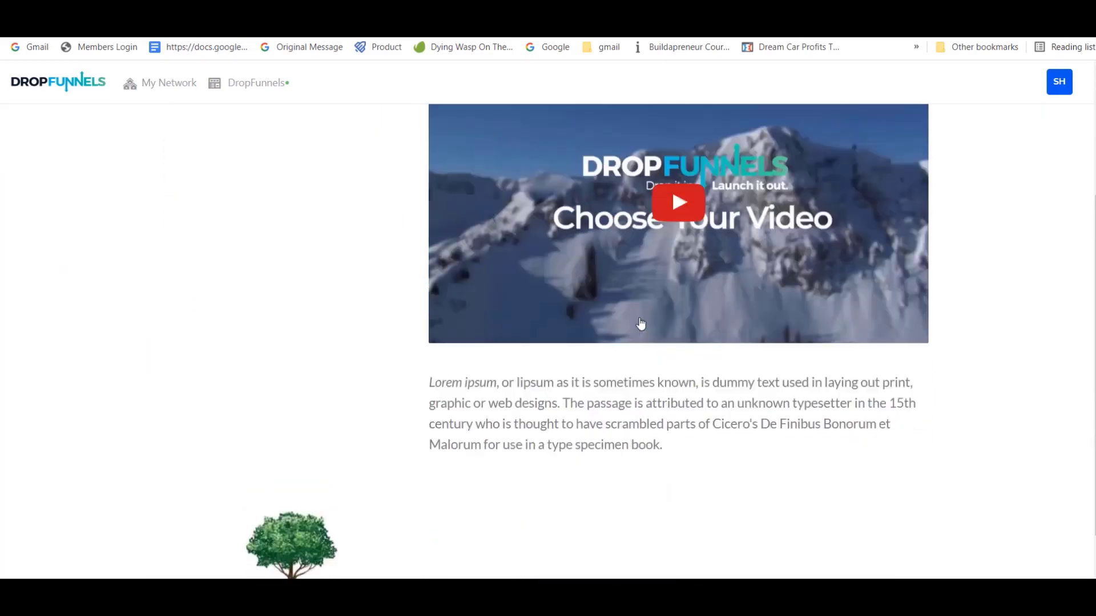
scroll(640, 323, "up", 3)
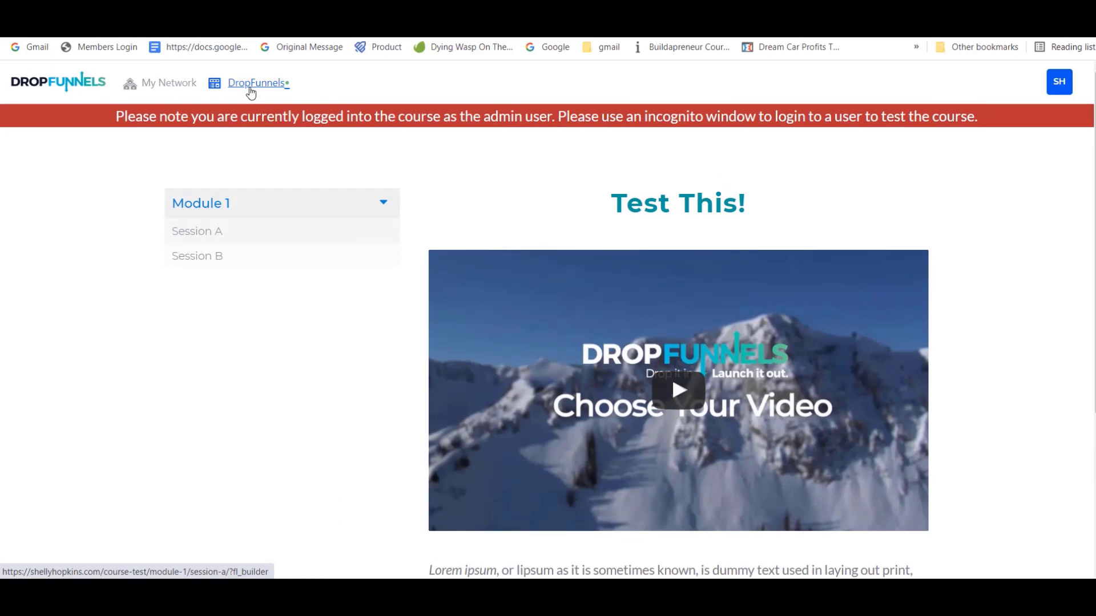
Step: Reopen Session A in the page builder and place a Button module in the middle column beside the tree photo
scroll(251, 89, "down", 1)
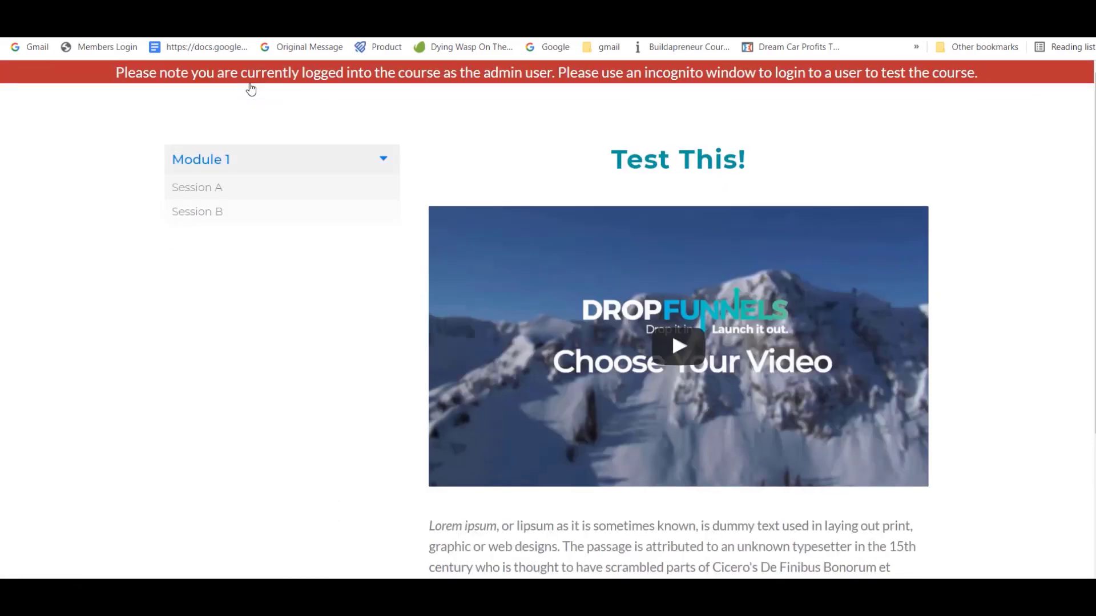
scroll(85, 272, "down", 3)
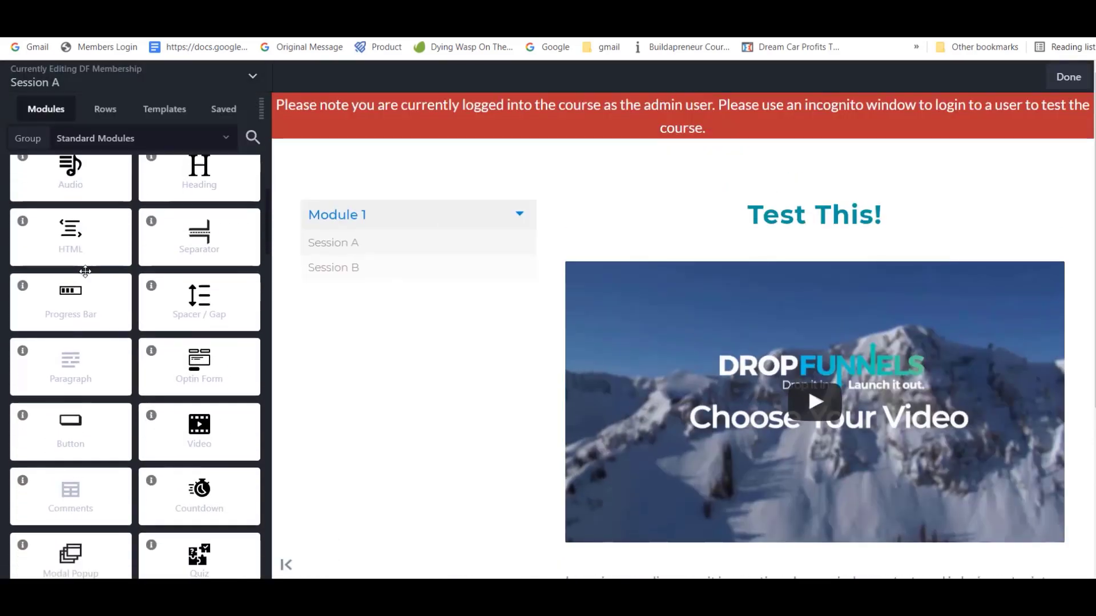
left_click_drag(64, 440, 445, 396)
scroll(445, 396, "down", 5)
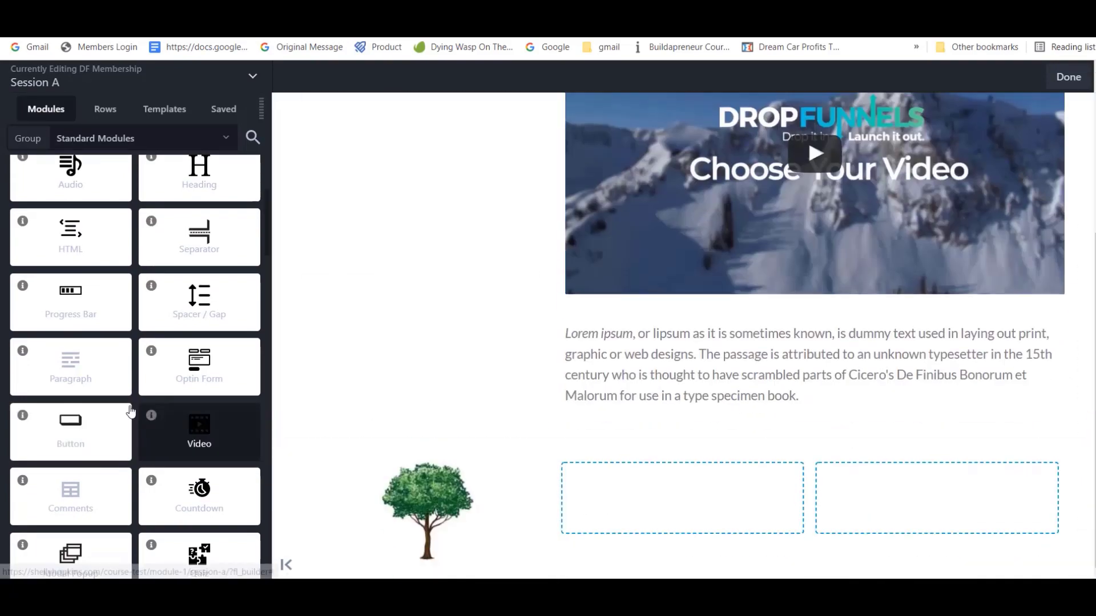
left_click_drag(62, 435, 697, 518)
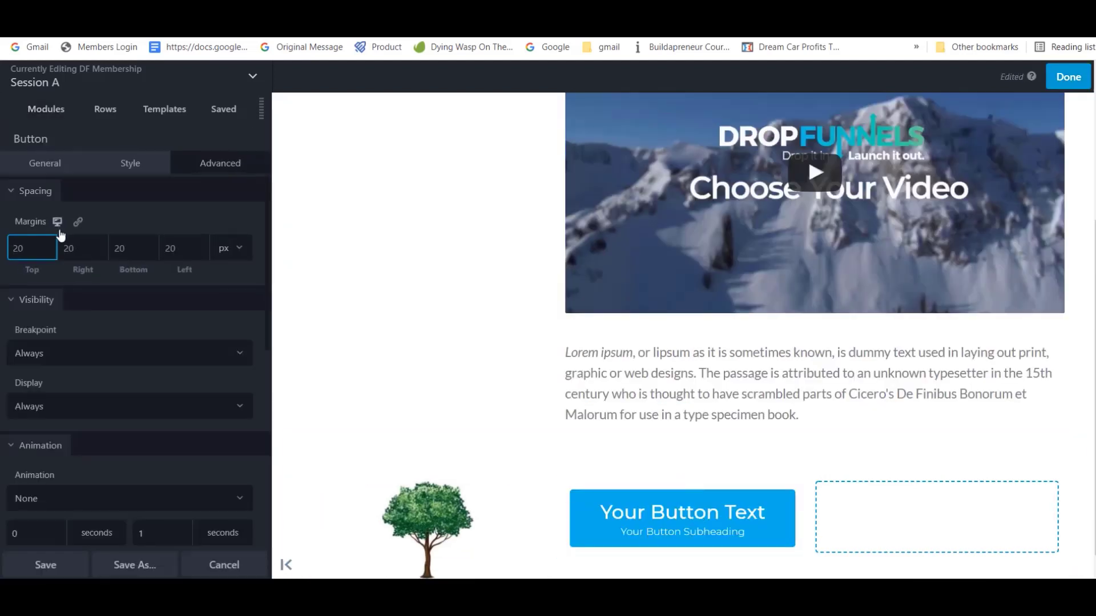
Step: Change the new button's main text to "This is my button"
left_click(45, 164)
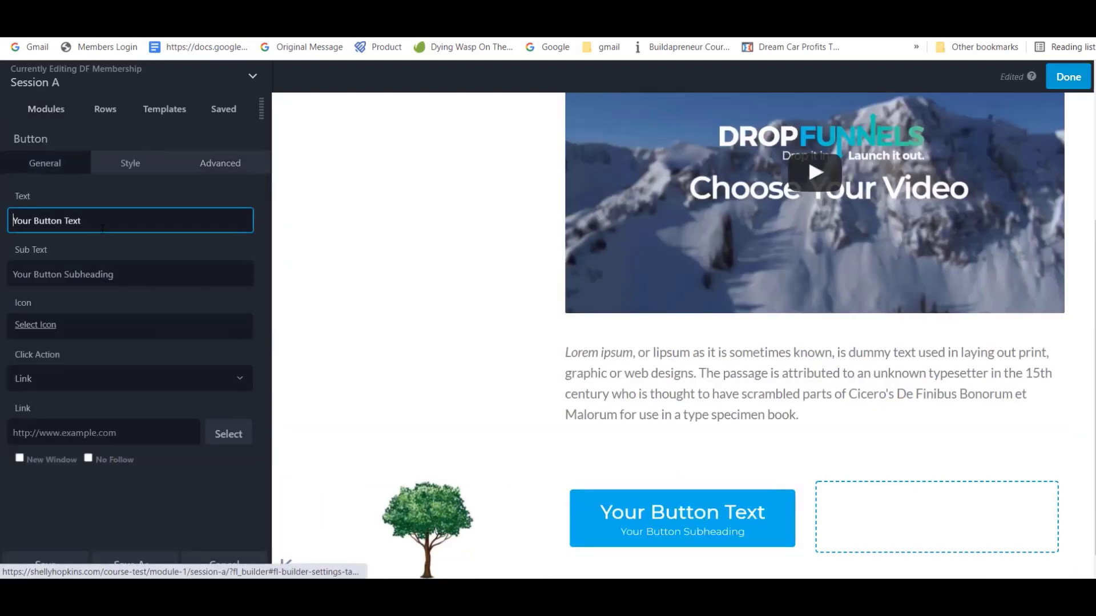
left_click_drag(101, 228, 2, 217)
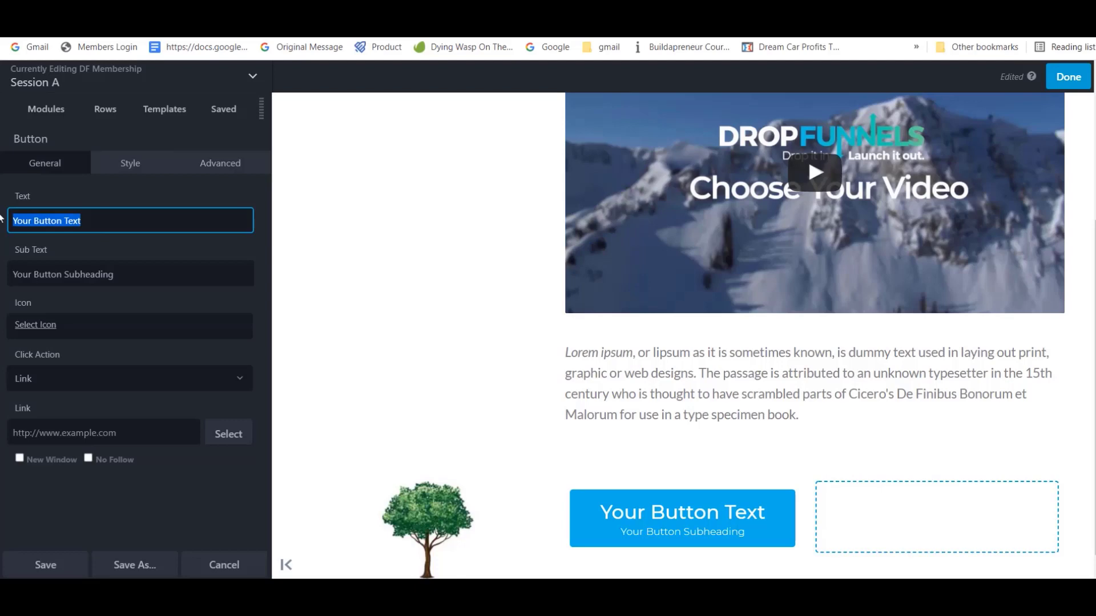
type("Thi")
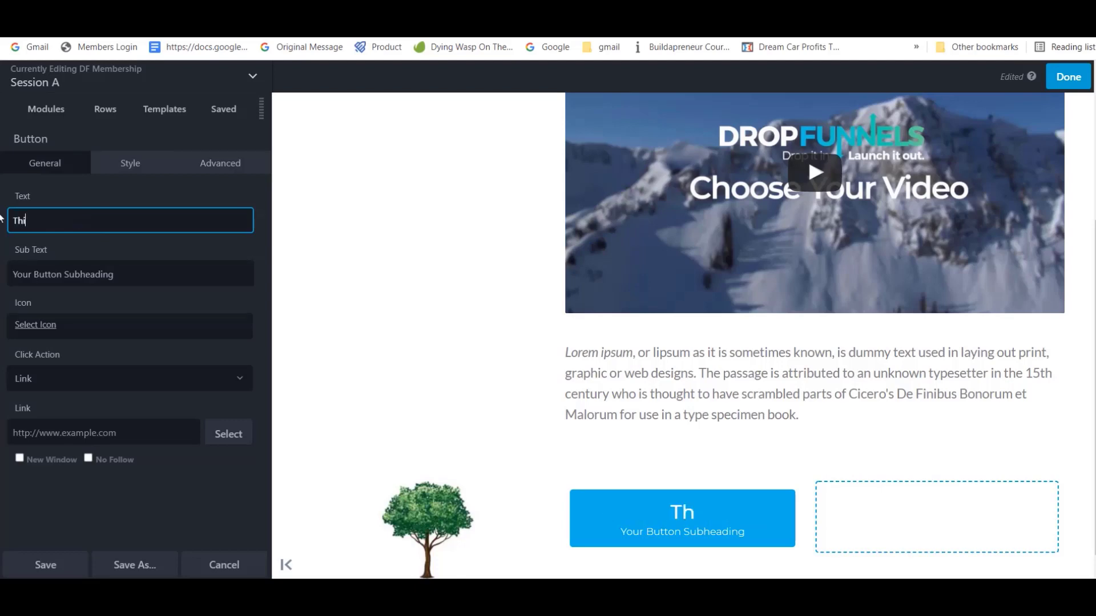
type("s is my button")
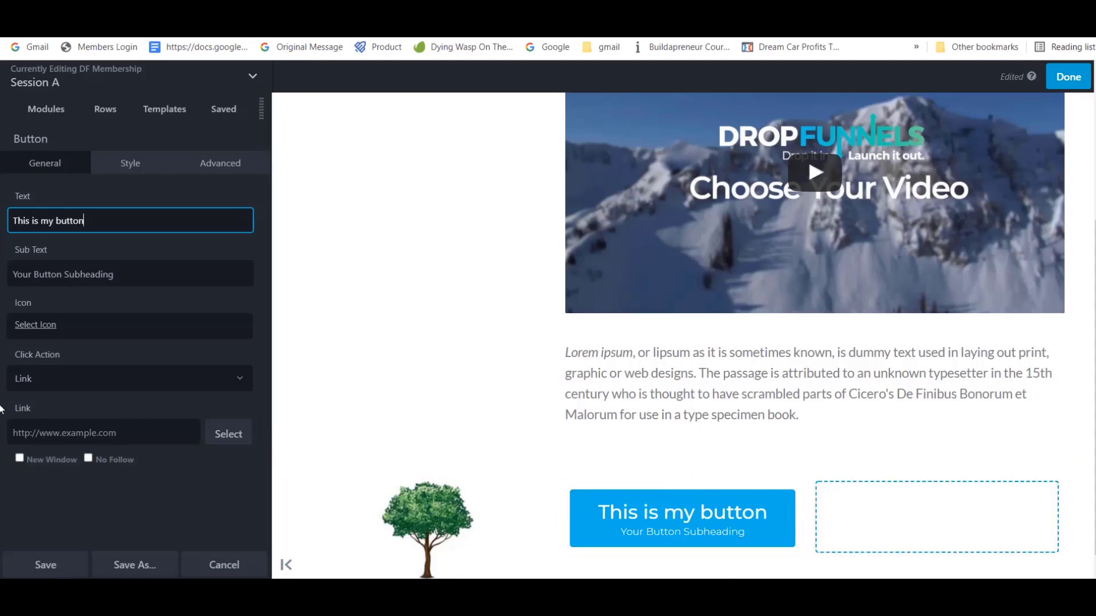
Step: Set the button's main text color to red, #ff0202
left_click(127, 164)
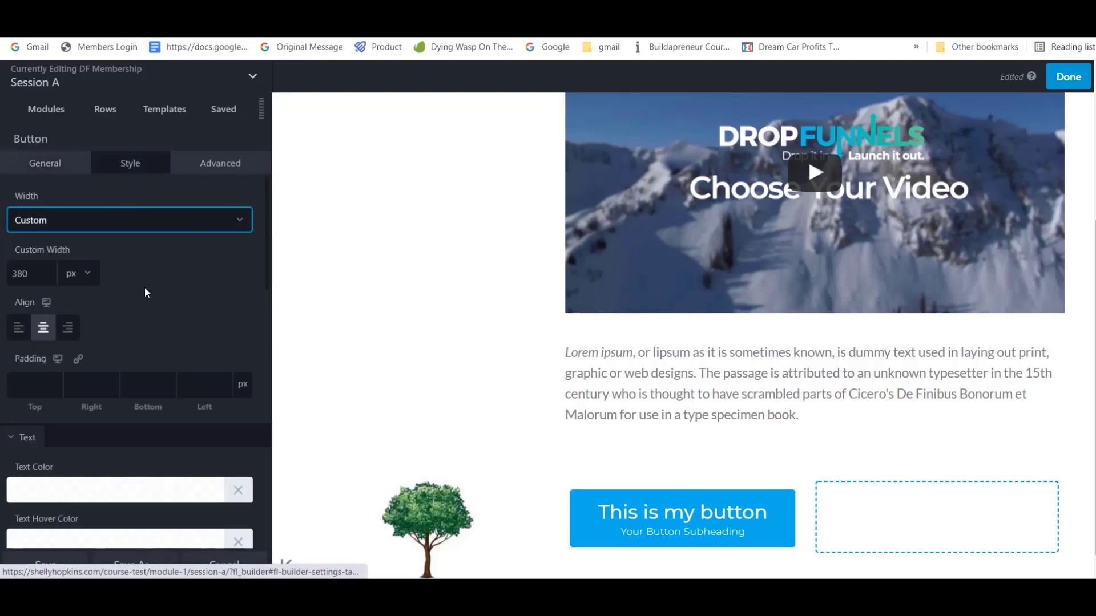
scroll(145, 286, "down", 3)
scroll(145, 286, "down", 1)
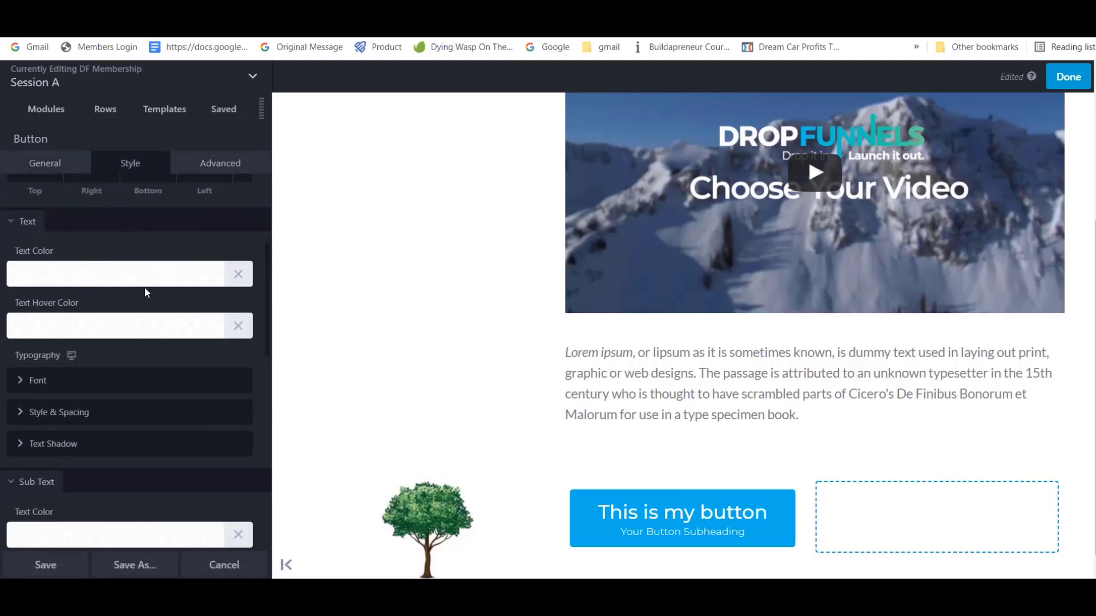
left_click(191, 275)
left_click(213, 465)
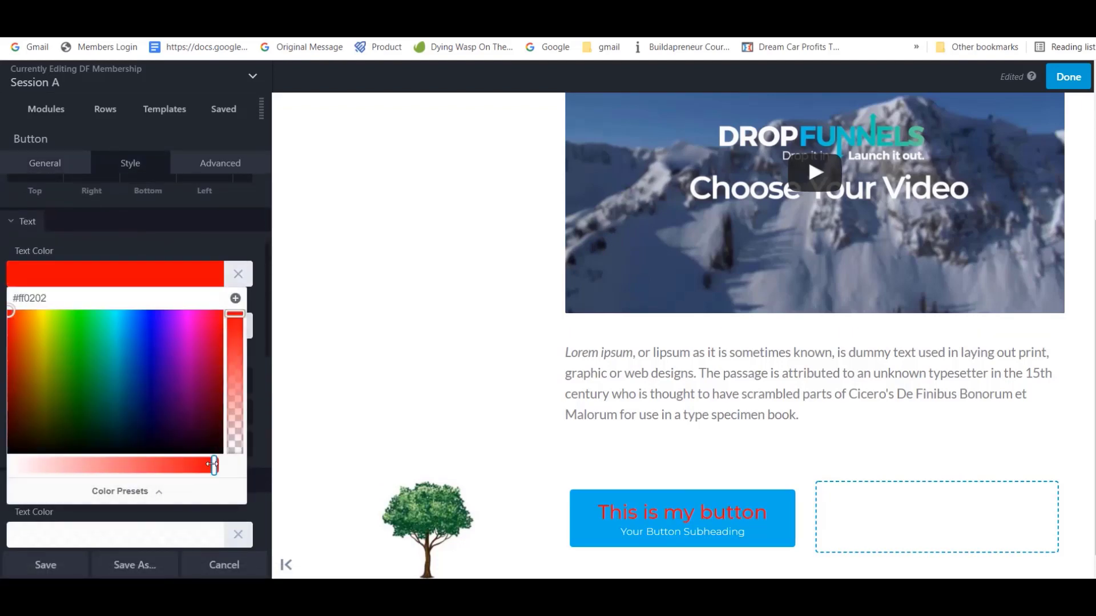
left_click(179, 249)
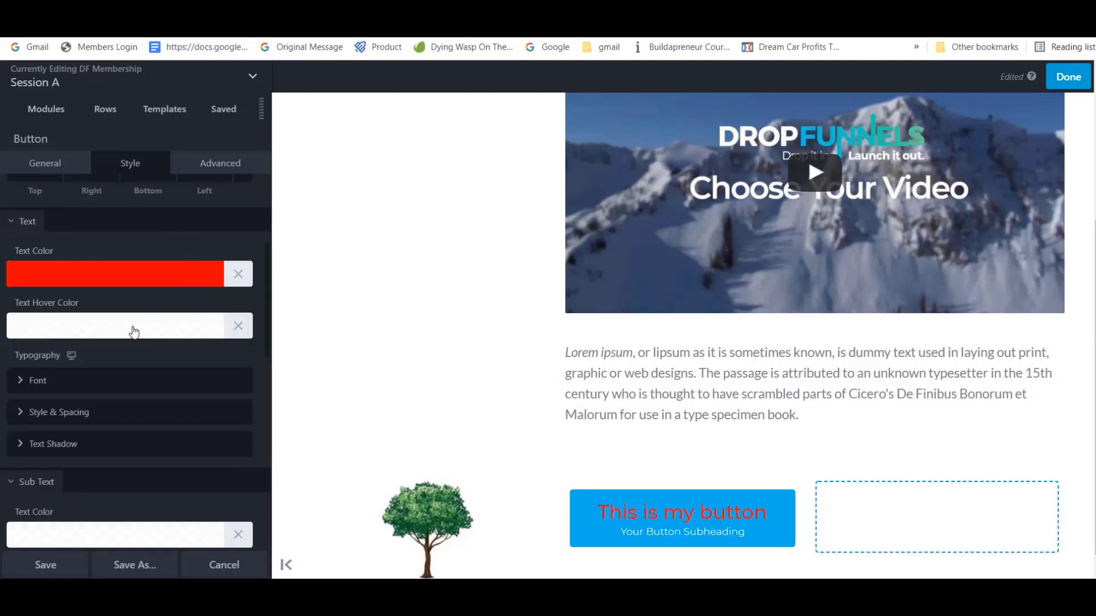
Step: Set the button's flat background color to dark green, #066300
scroll(119, 431, "down", 1)
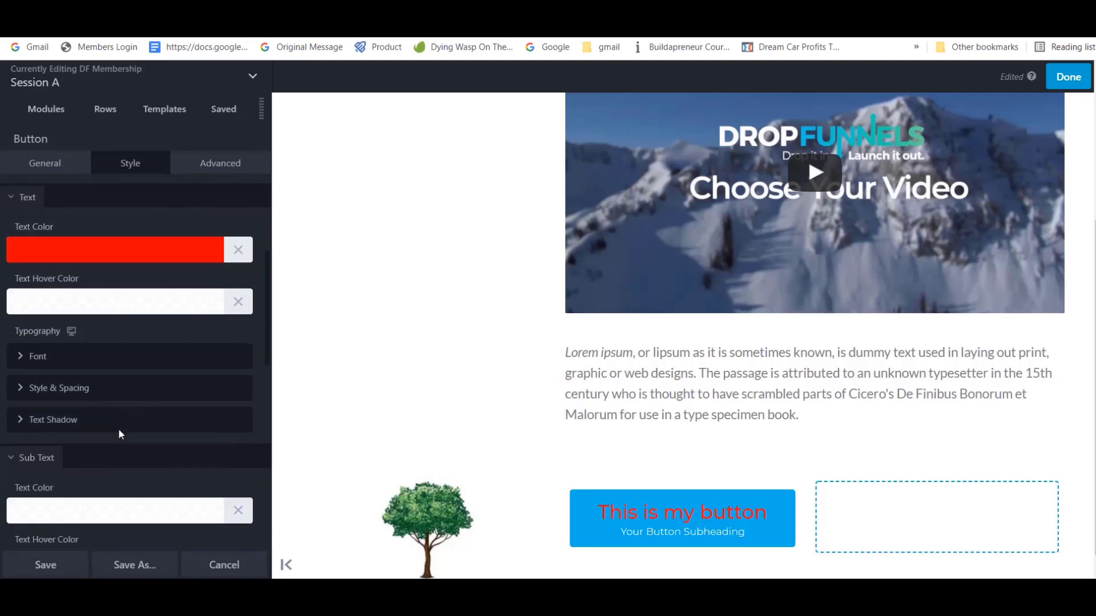
scroll(118, 429, "down", 3)
scroll(117, 433, "up", 5)
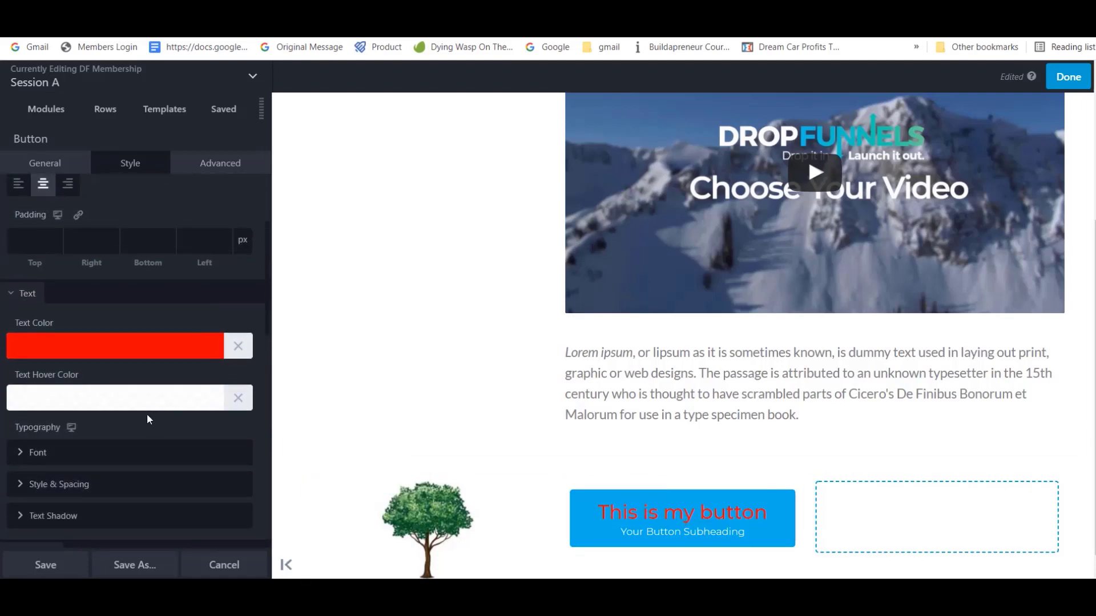
scroll(108, 429, "down", 4)
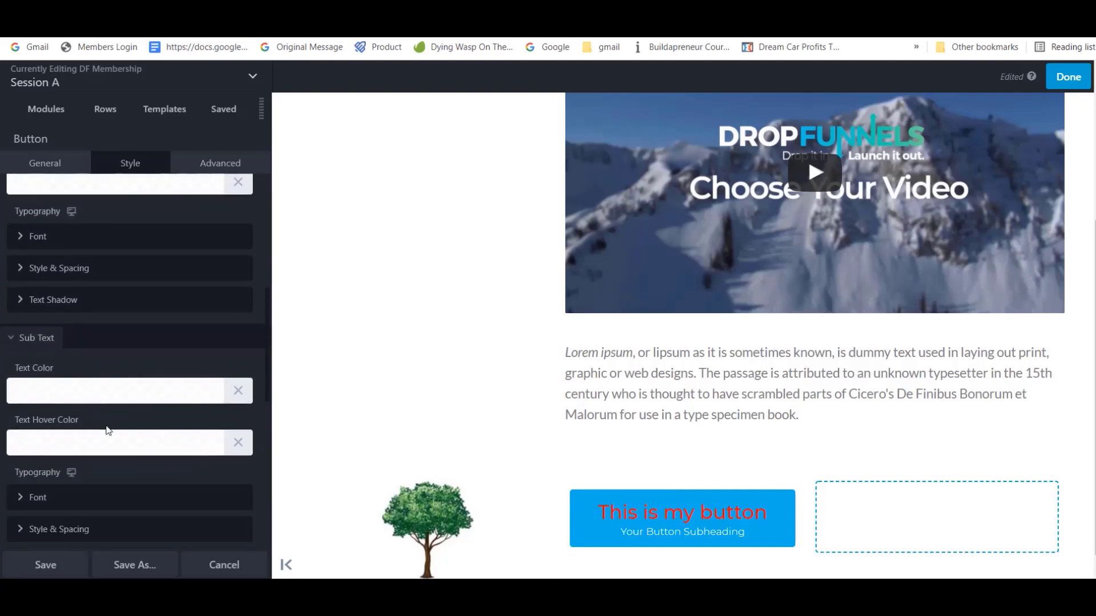
scroll(107, 429, "down", 7)
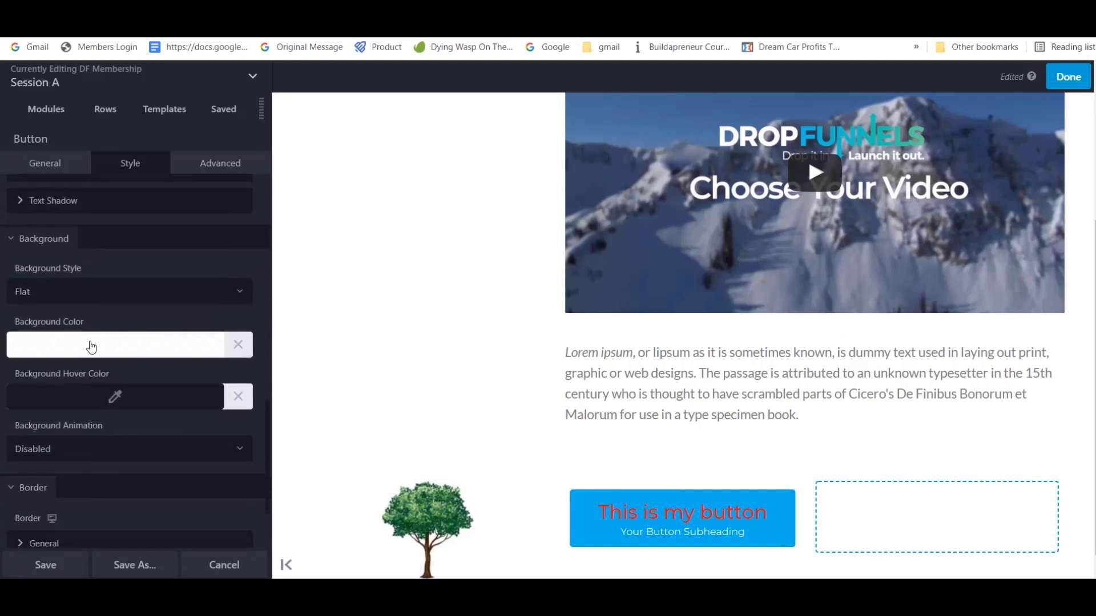
left_click(91, 347)
left_click(78, 470)
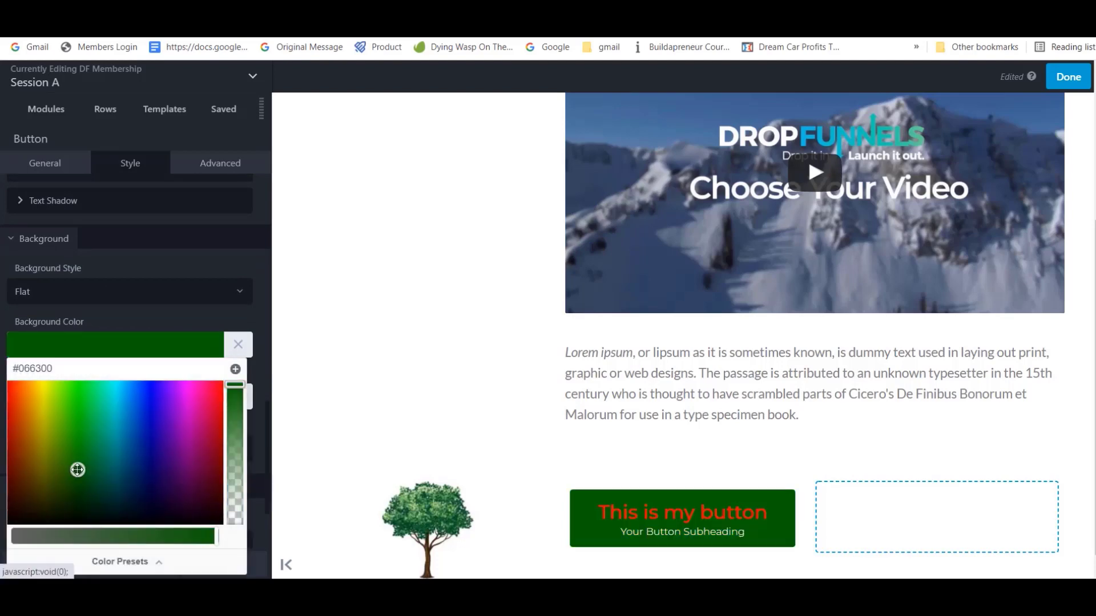
left_click(253, 319)
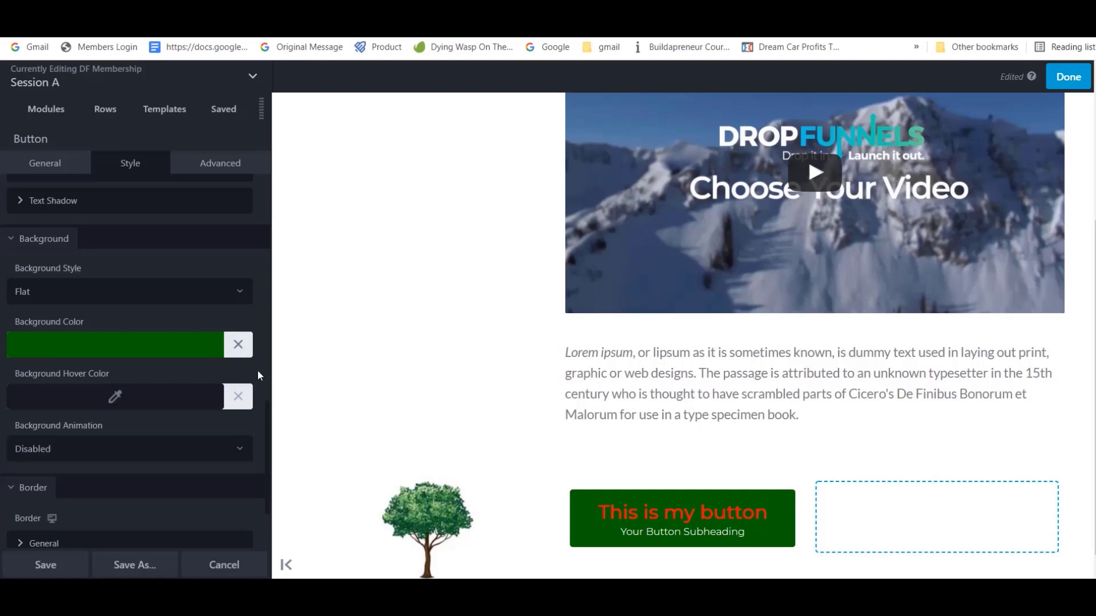
scroll(109, 448, "down", 2)
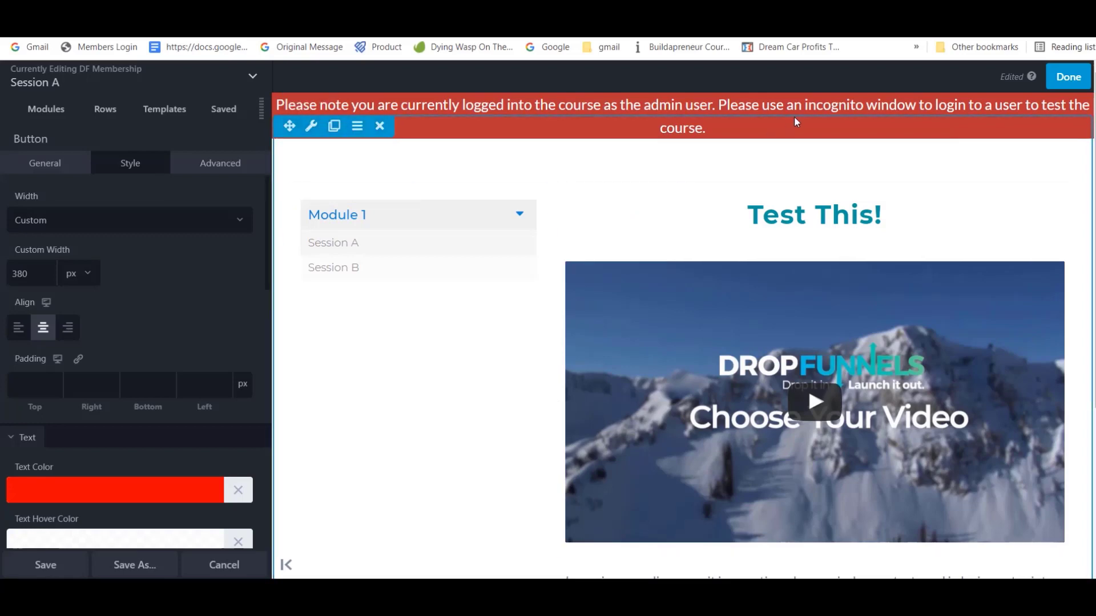
Step: Open the settings of the row holding the lesson menu and video, and set its width to Fixed
left_click(311, 125)
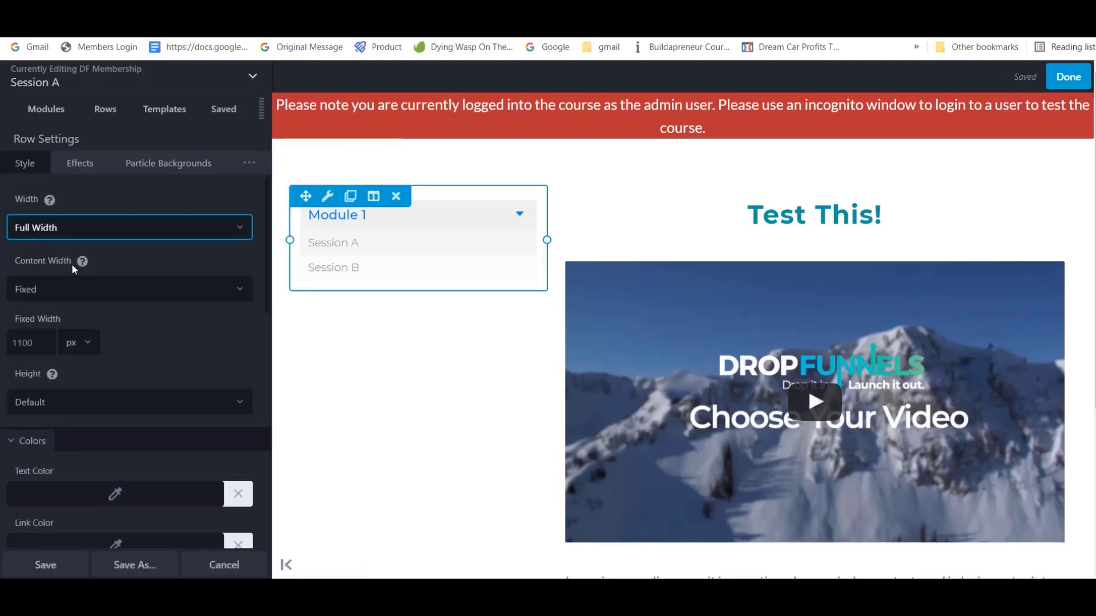
left_click(238, 229)
left_click(224, 245)
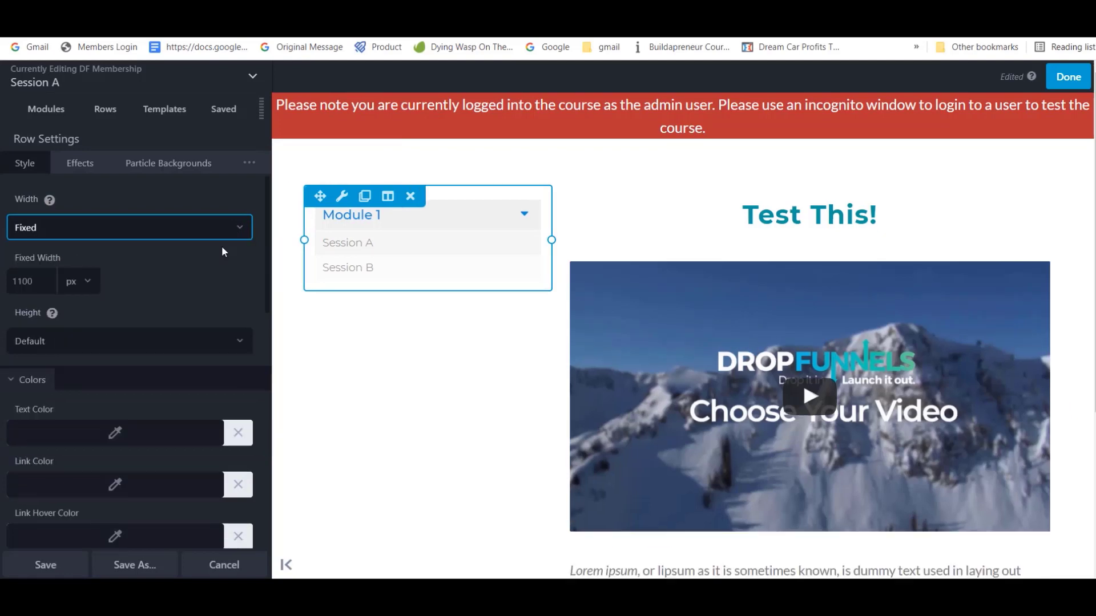
Step: Enable particle backgrounds on the main lesson row with the Snow style and a dark blue particle color
left_click(174, 164)
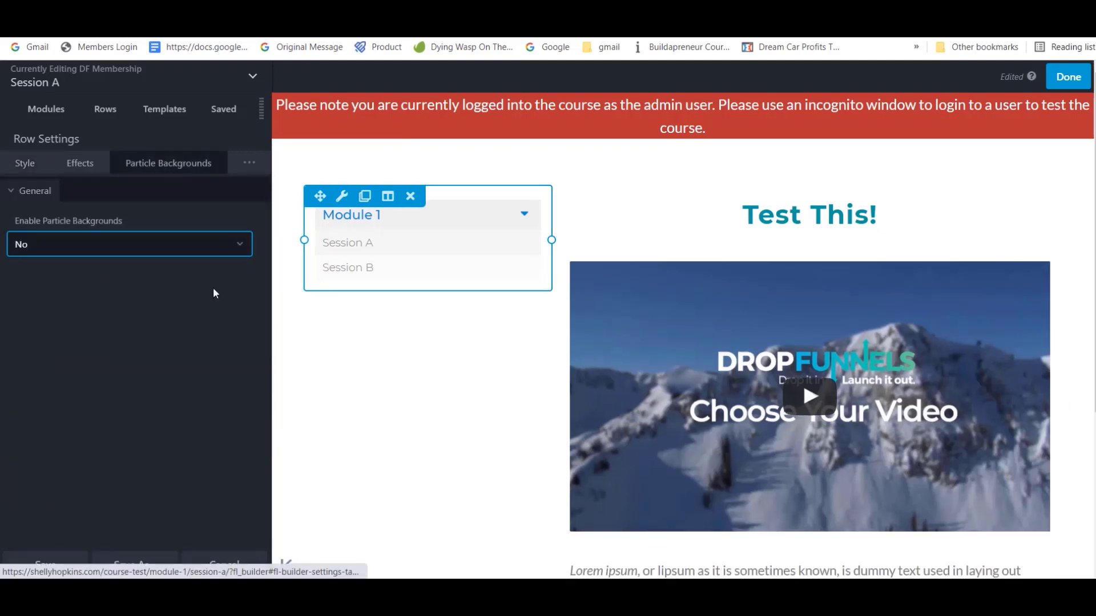
left_click(235, 245)
left_click(128, 266)
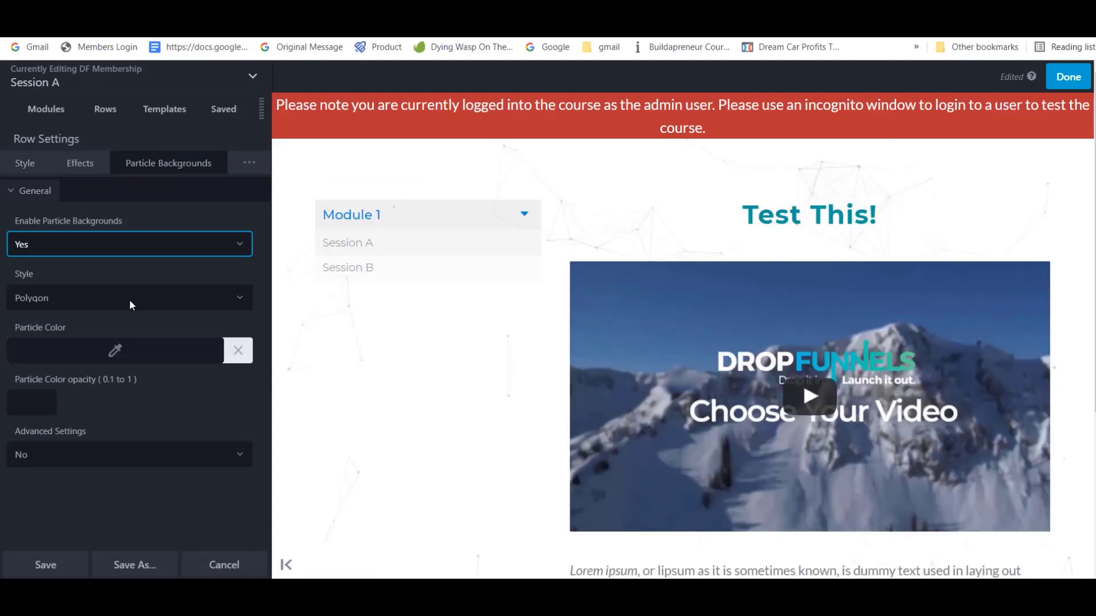
left_click(129, 299)
left_click(121, 335)
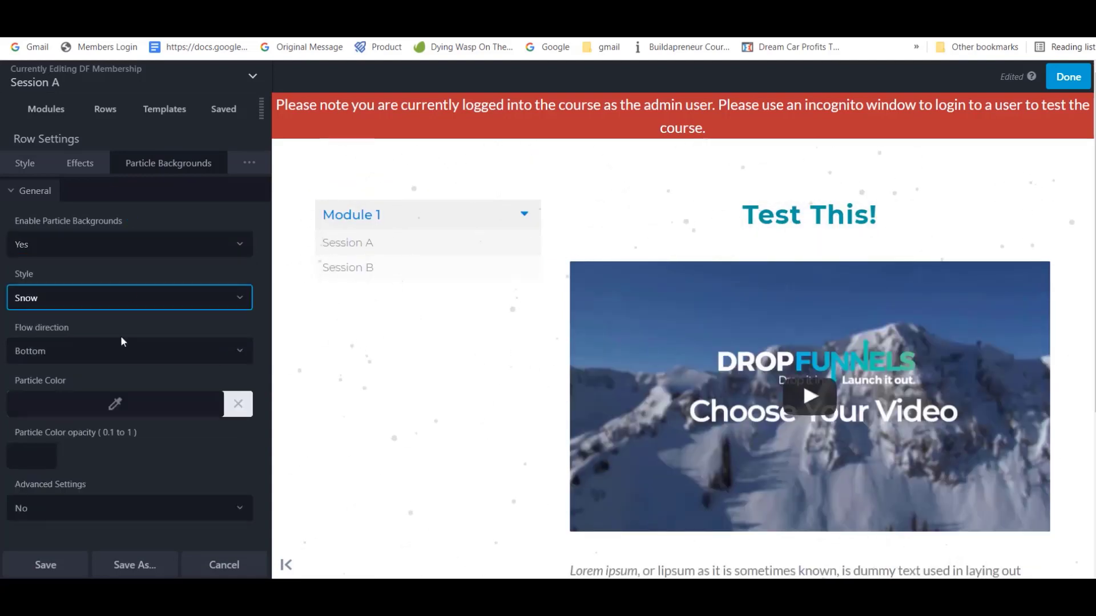
left_click(124, 399)
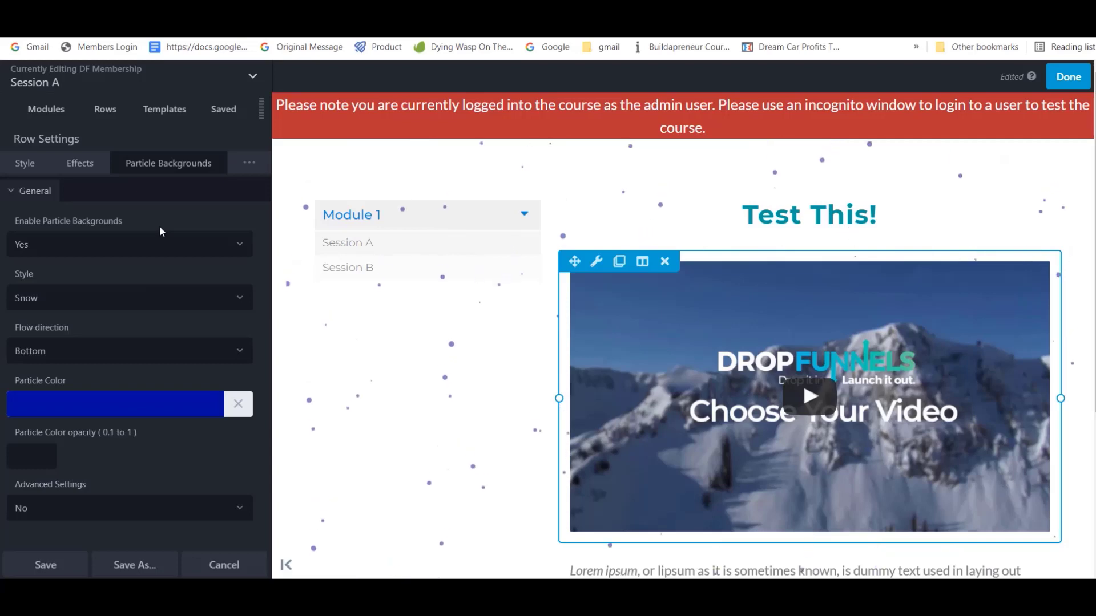
scroll(159, 230, "down", 4)
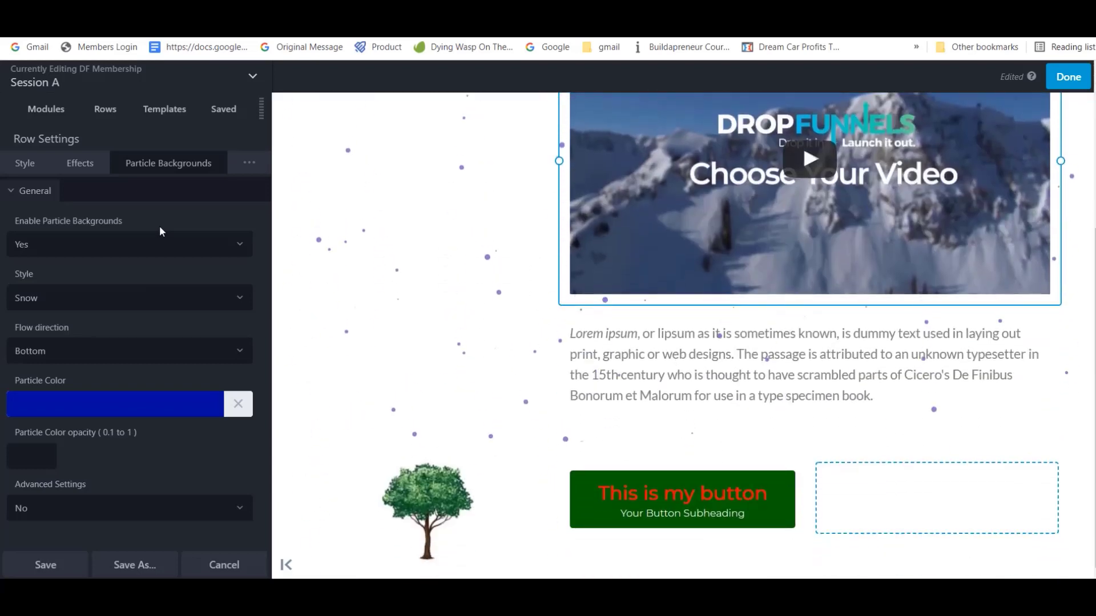
scroll(159, 225, "up", 4)
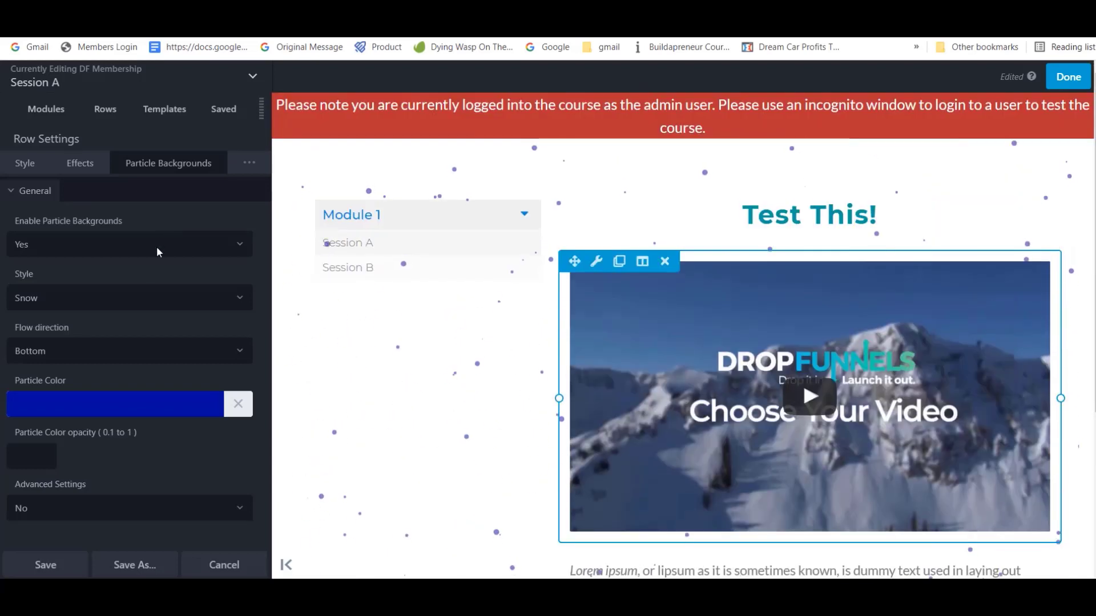
Step: Examine the row's advanced settings for spacing, visibility, animation and HTML element
left_click(250, 163)
left_click(26, 200)
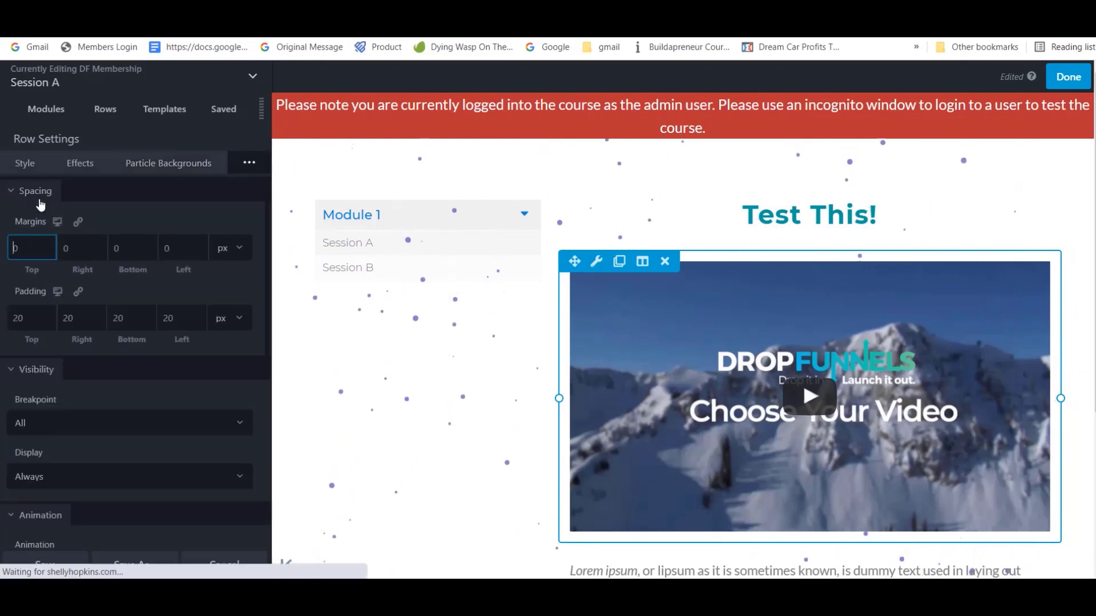
scroll(92, 405, "down", 4)
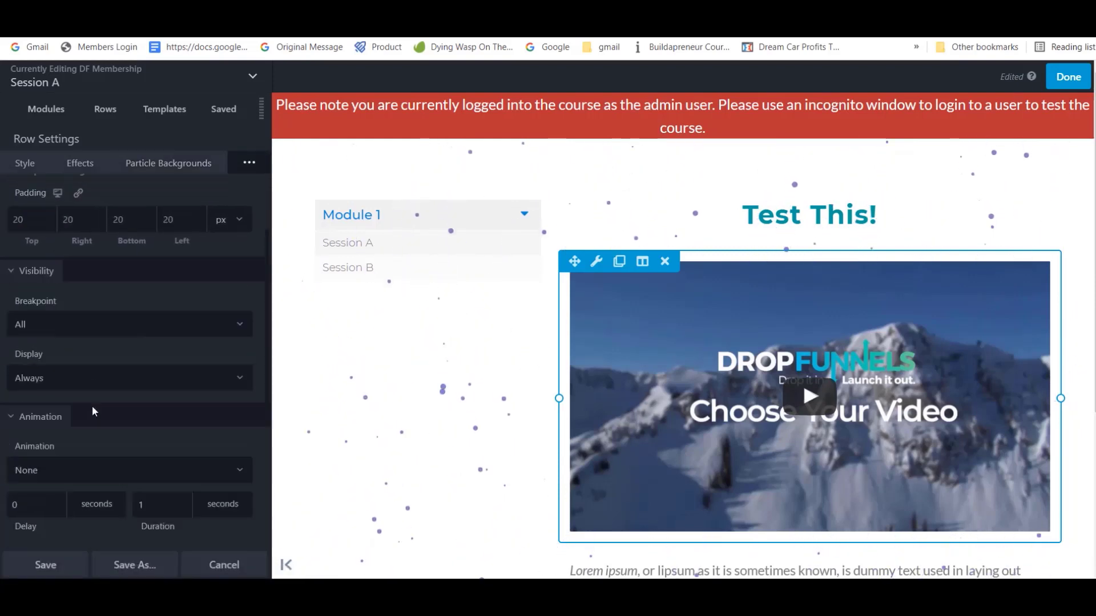
scroll(173, 413, "down", 2)
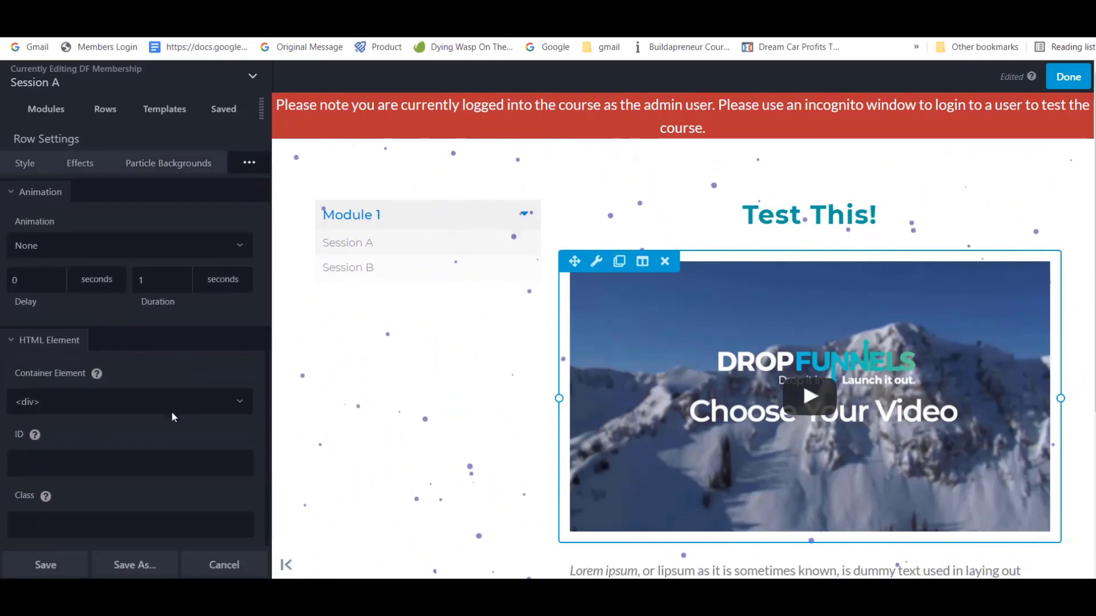
scroll(171, 411, "up", 4)
scroll(172, 410, "up", 2)
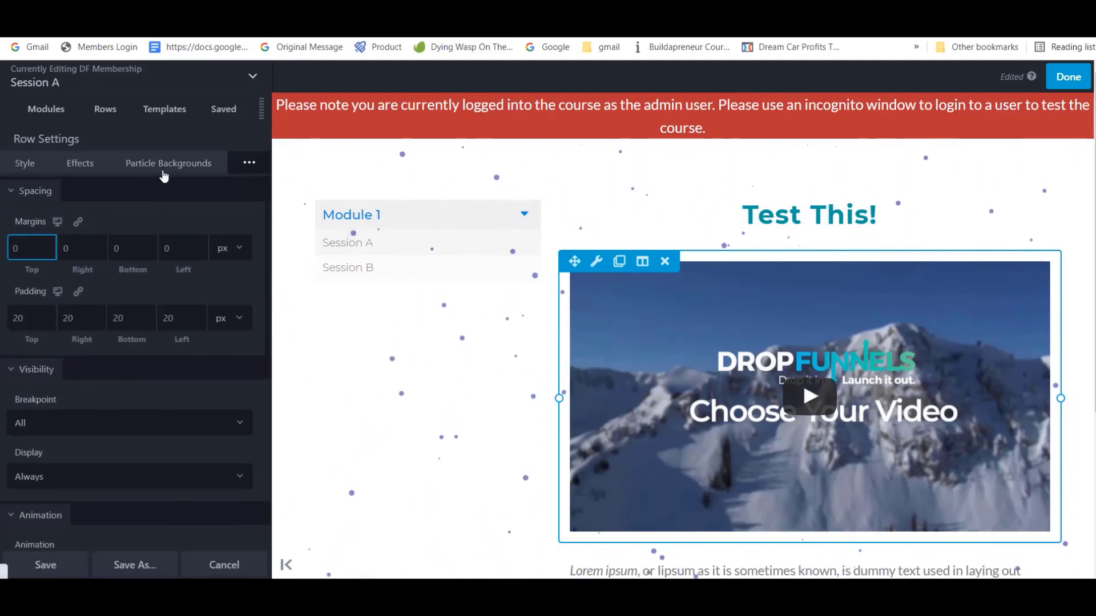
Step: Set the main lesson row's background type to Color and fill it with yellow, #eae600
left_click(51, 174)
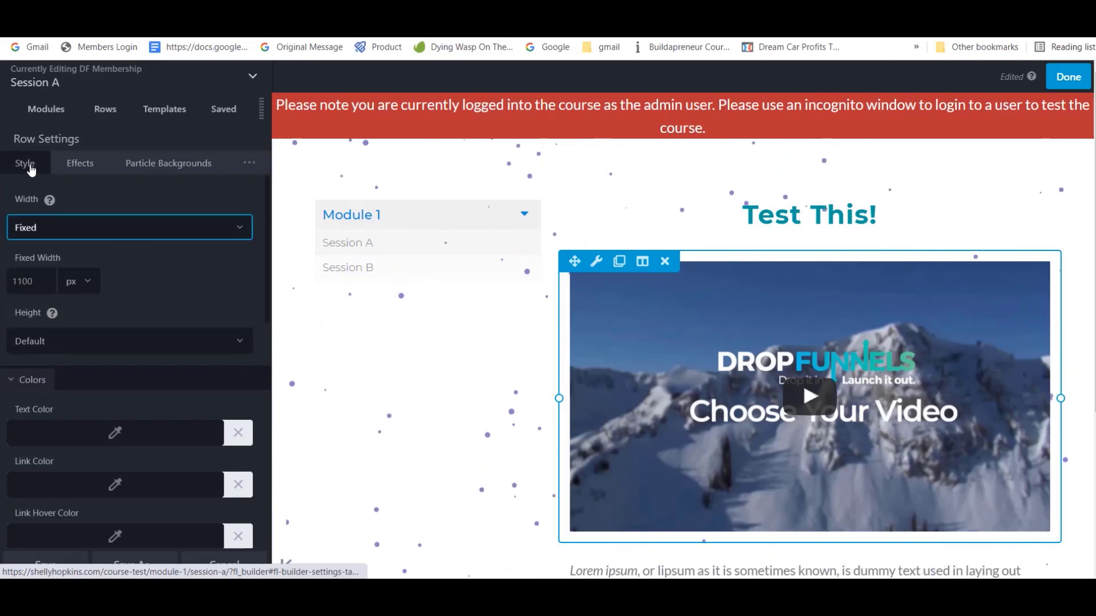
scroll(151, 303, "down", 3)
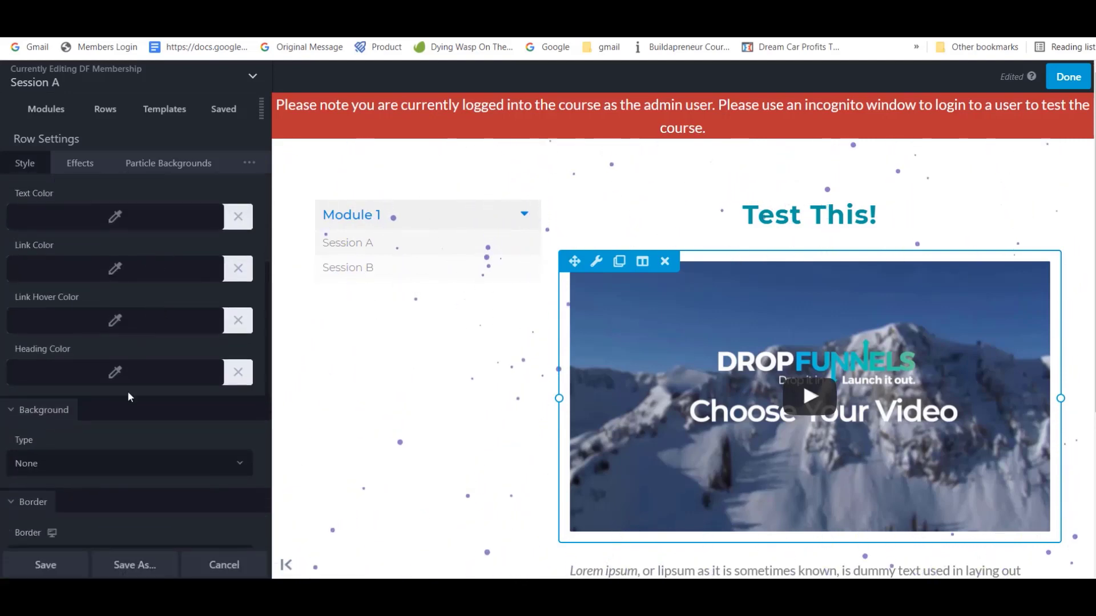
left_click(89, 415)
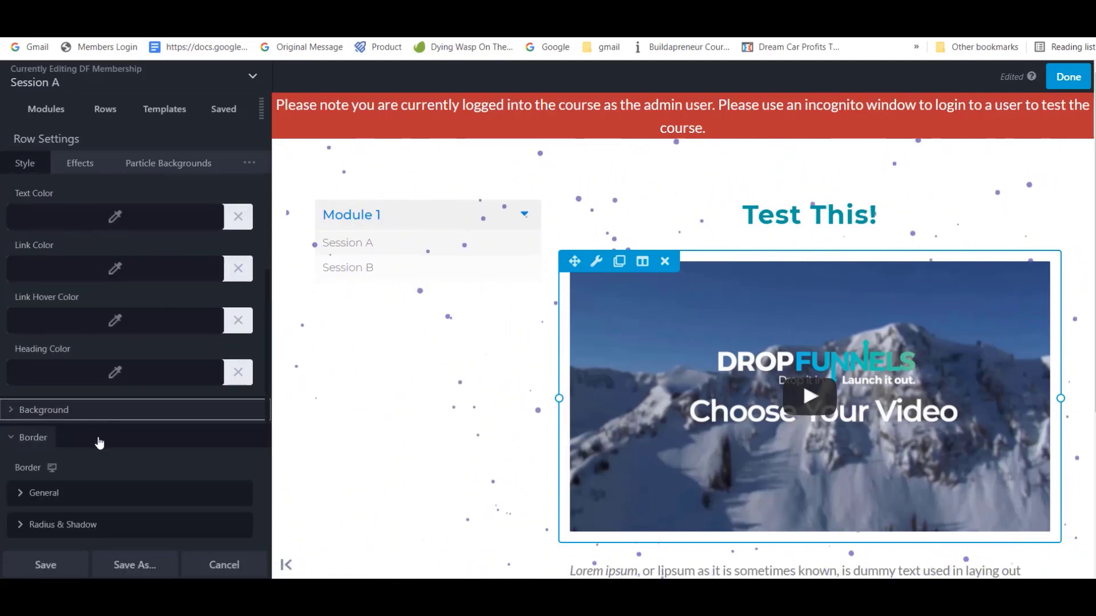
left_click(97, 412)
left_click(194, 464)
left_click(34, 357)
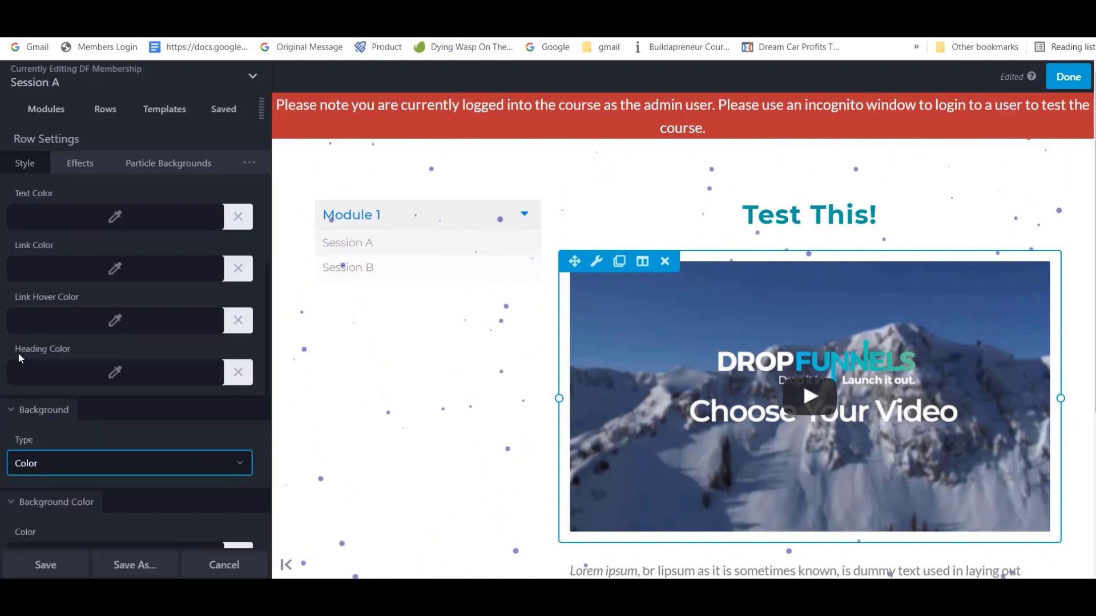
scroll(128, 534, "down", 2)
left_click(52, 358)
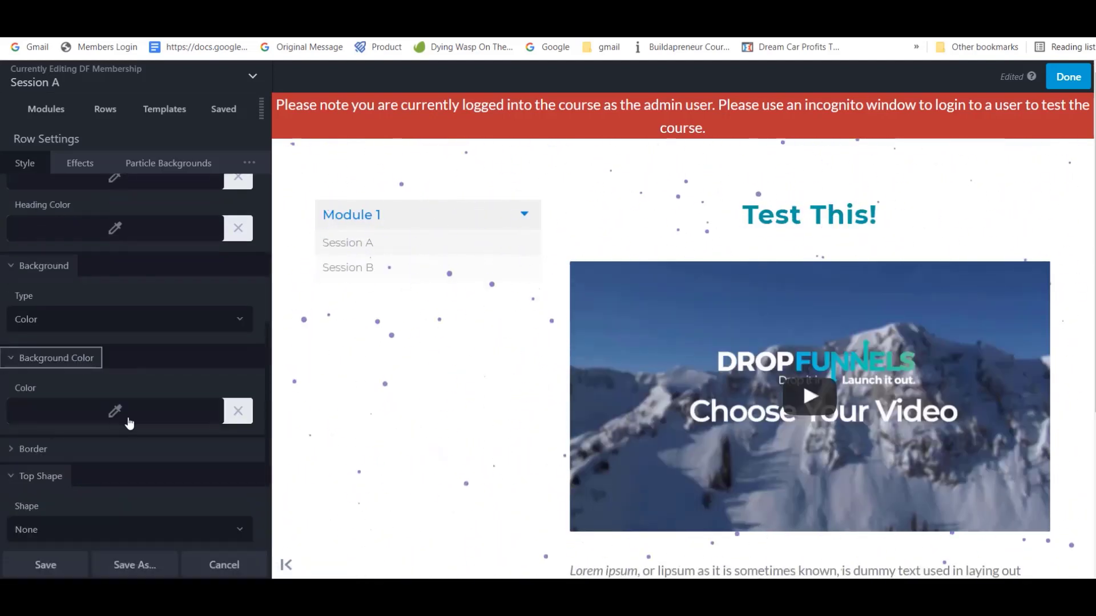
left_click(125, 416)
left_click(43, 216)
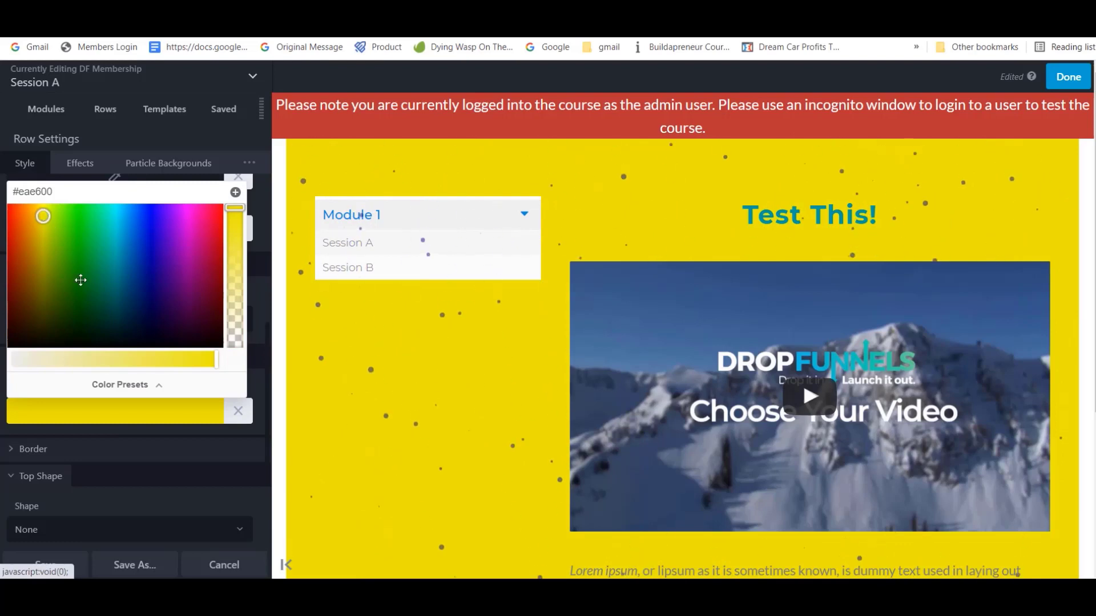
scroll(661, 386, "down", 4)
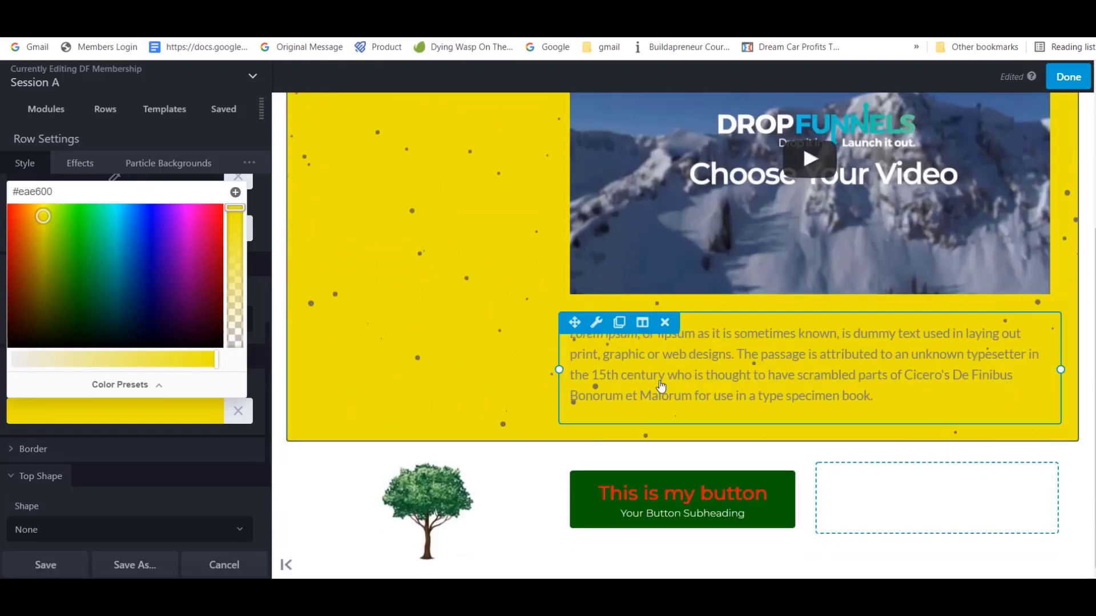
scroll(660, 386, "up", 4)
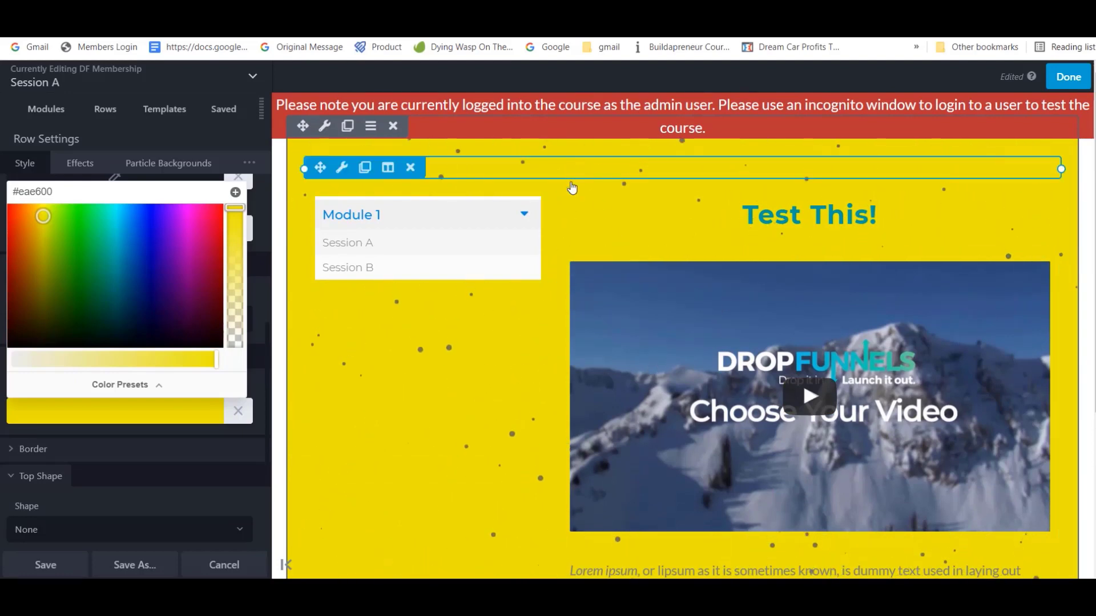
Step: Remove the video module from the lesson page and duplicate the "Test This!" heading
left_click(666, 263)
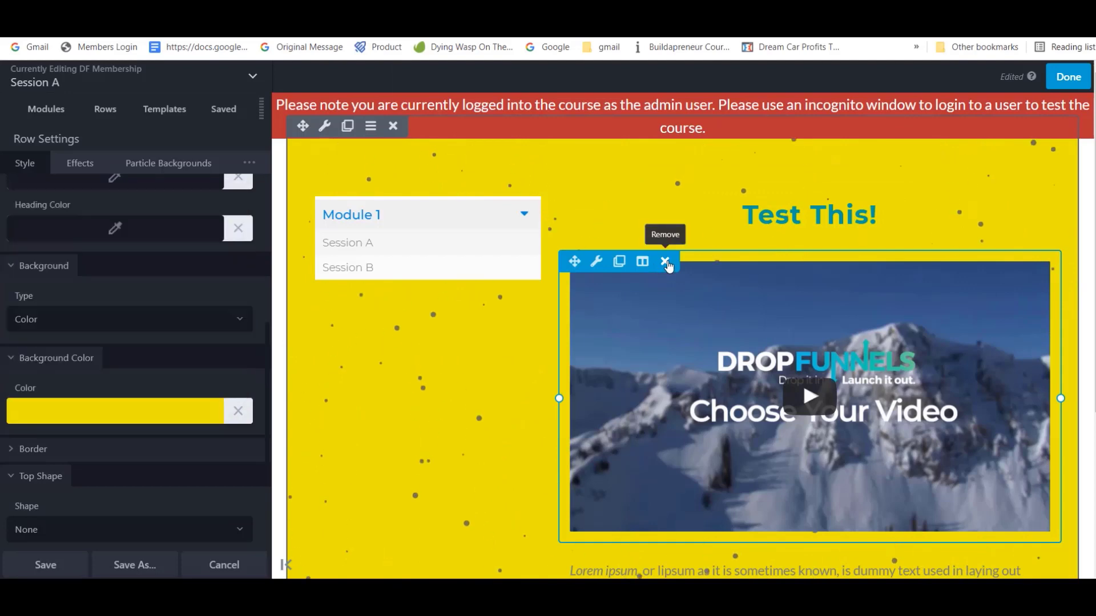
left_click(622, 105)
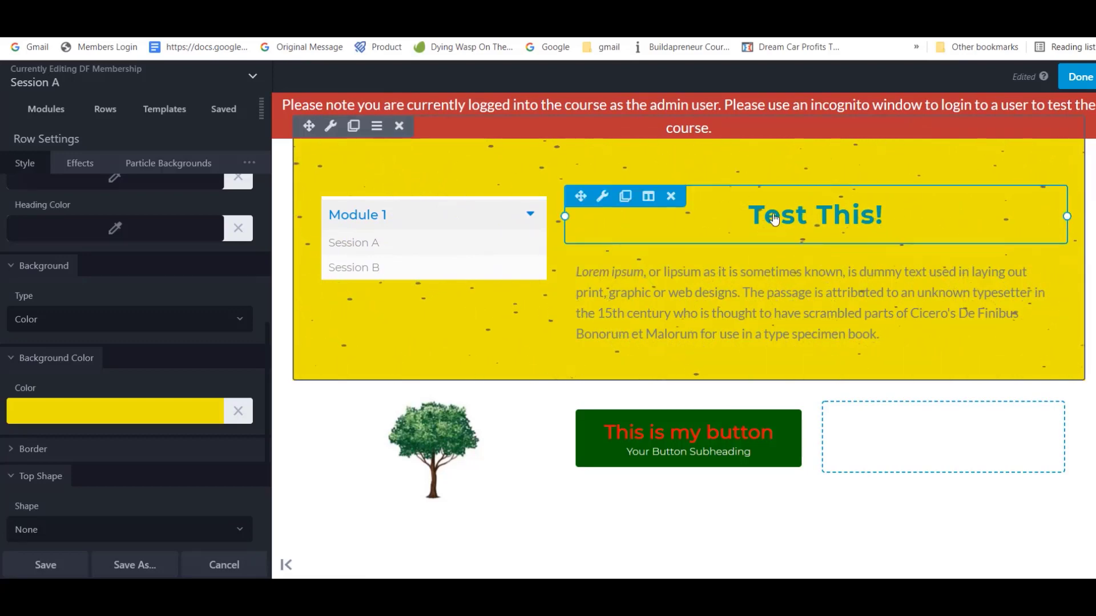
left_click(626, 197)
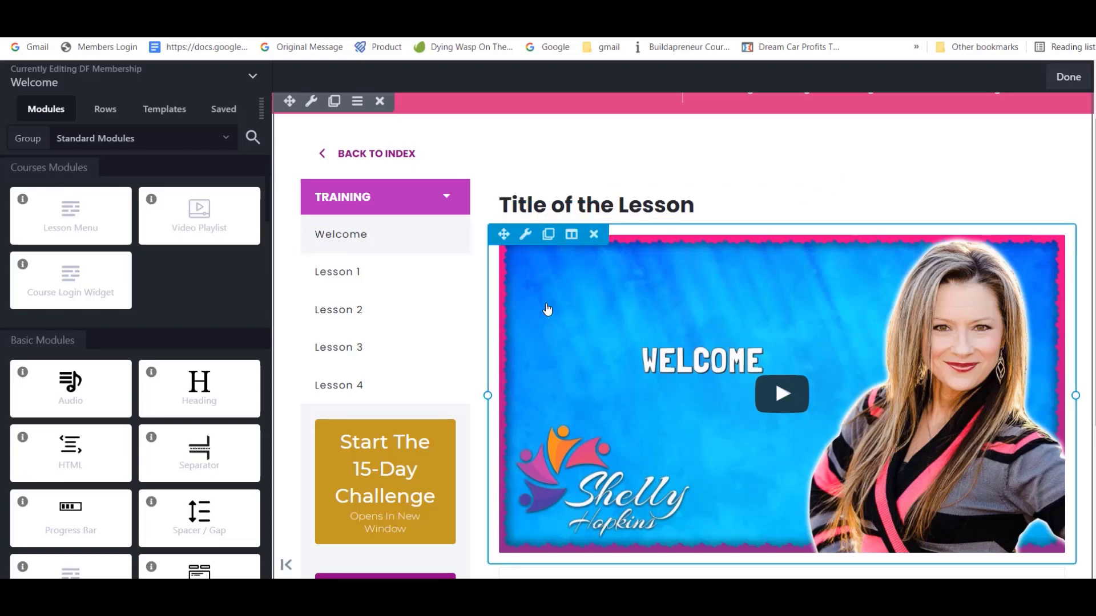
Step: Look over the Lesson Menu's style settings and the layout of the Welcome lesson, and publish the page
left_click(346, 276)
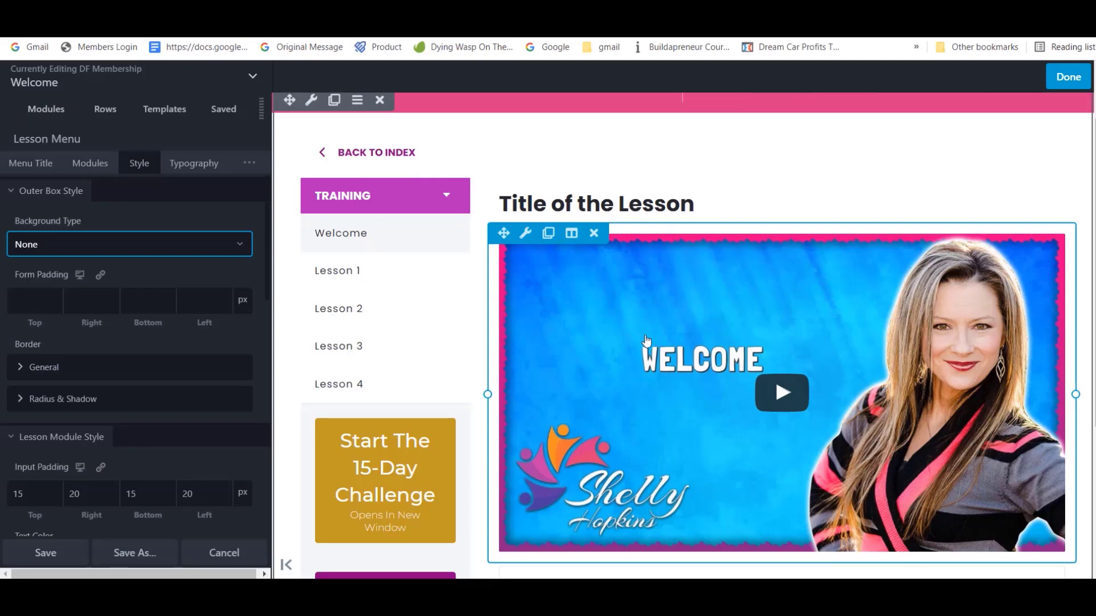
scroll(646, 340, "down", 1)
scroll(799, 388, "down", 3)
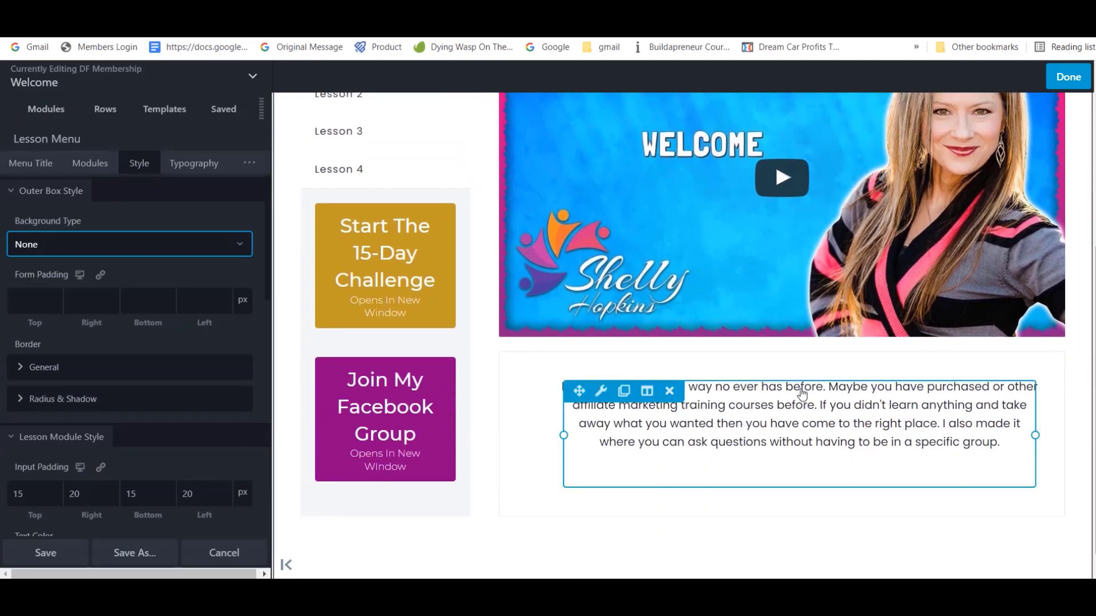
scroll(486, 370, "up", 3)
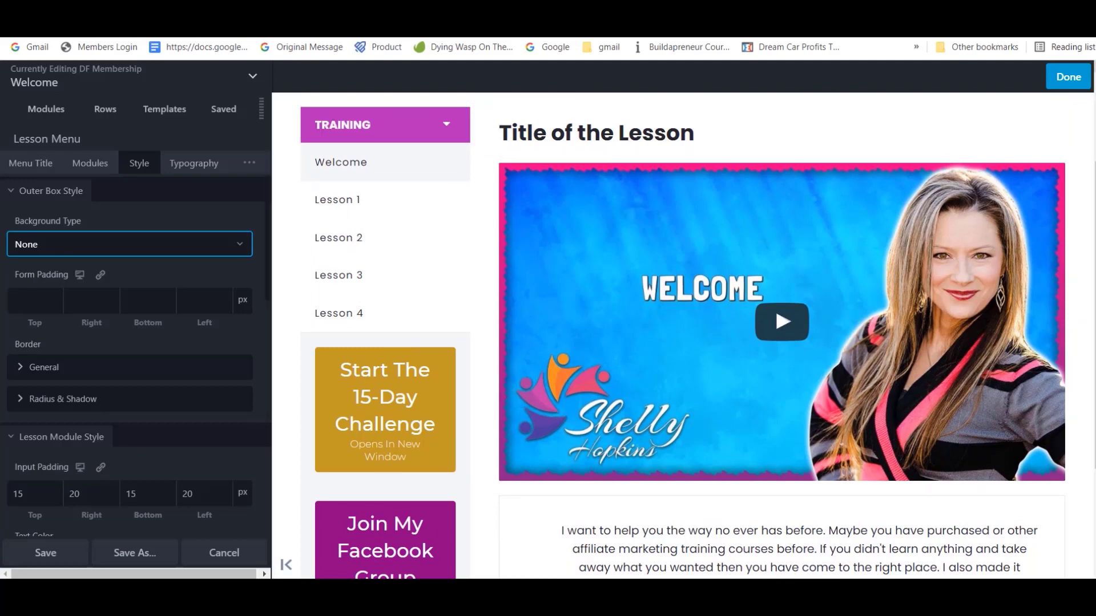
left_click(1062, 78)
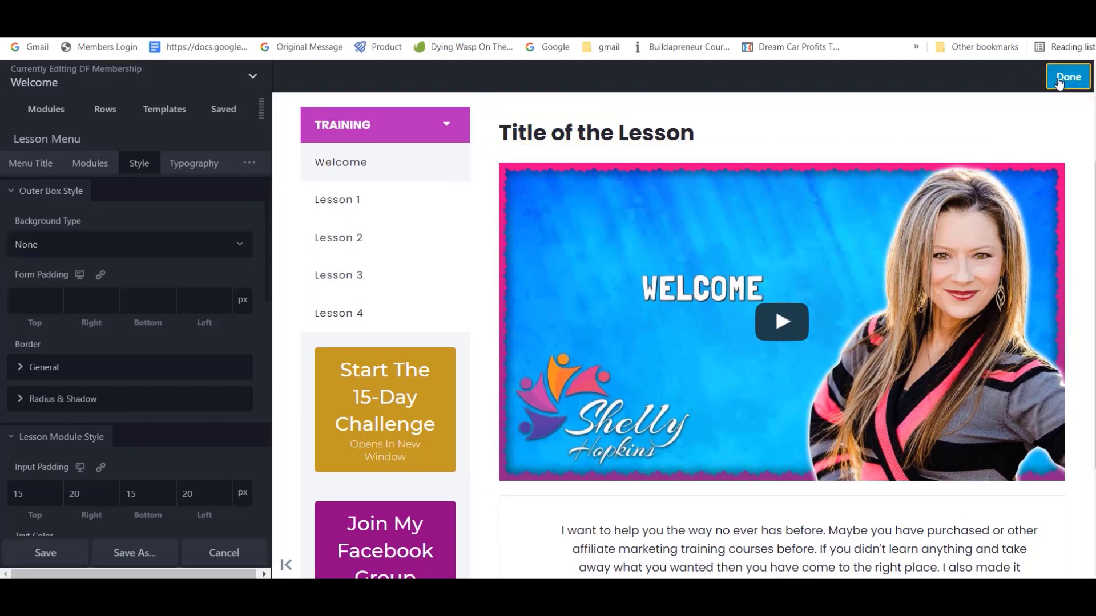
left_click(1003, 76)
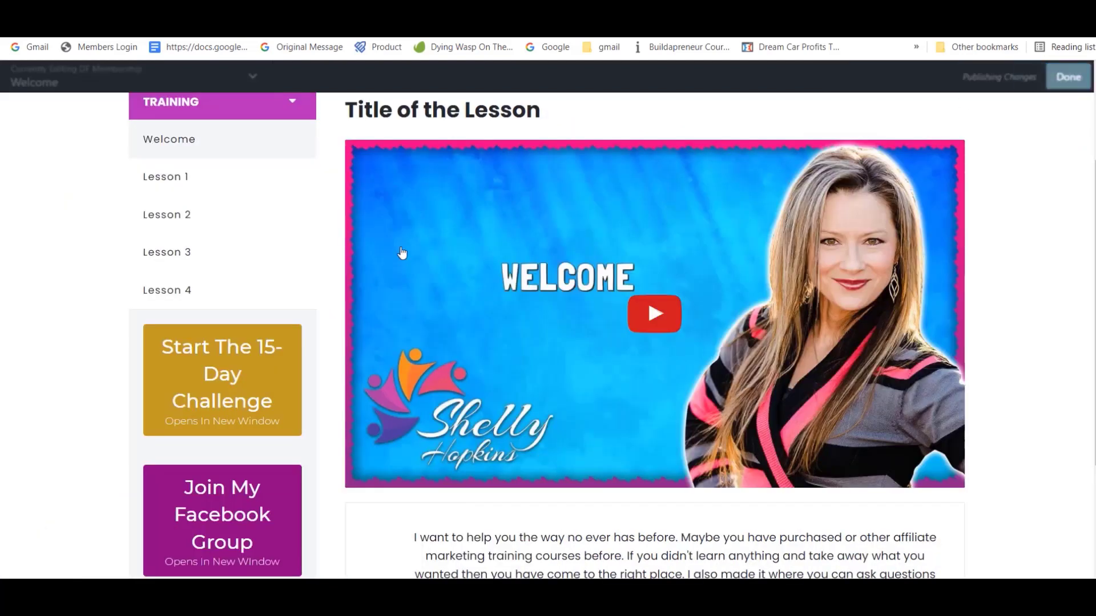